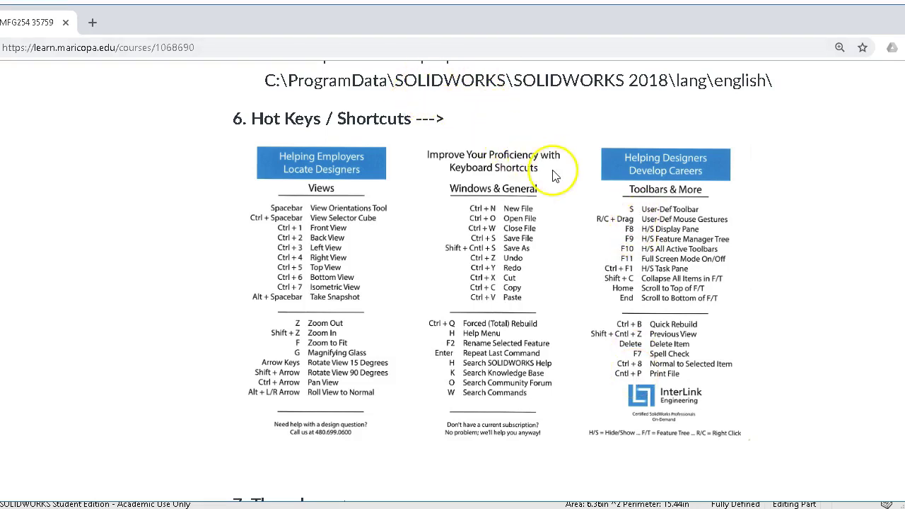
# Review the course page's notes on file locations, keyboard shortcuts, thread formulas and units
pyautogui.scroll(5, 552, 176)
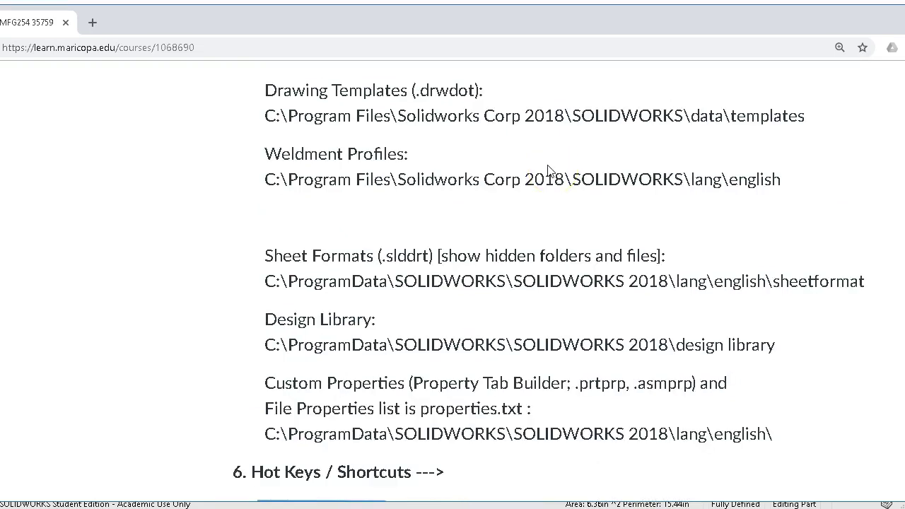
pyautogui.scroll(-9, 548, 169)
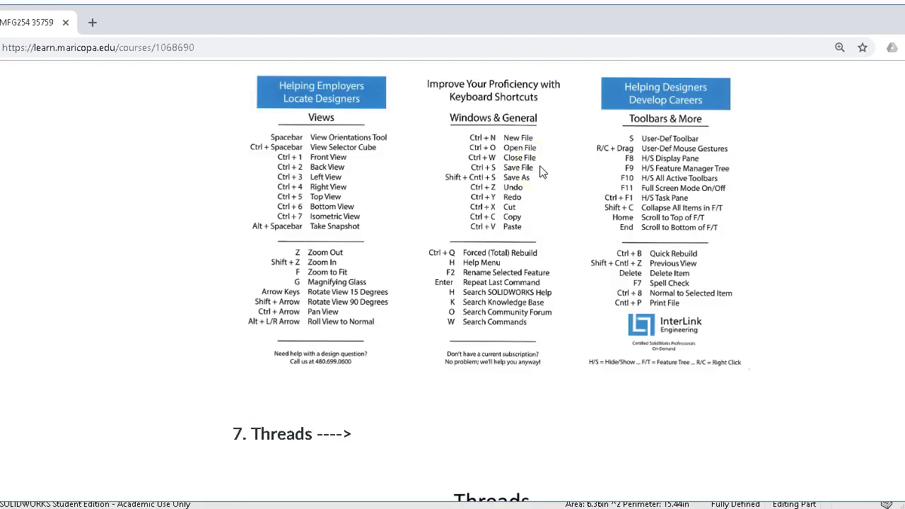
pyautogui.scroll(-1, 543, 172)
pyautogui.scroll(-1, 542, 172)
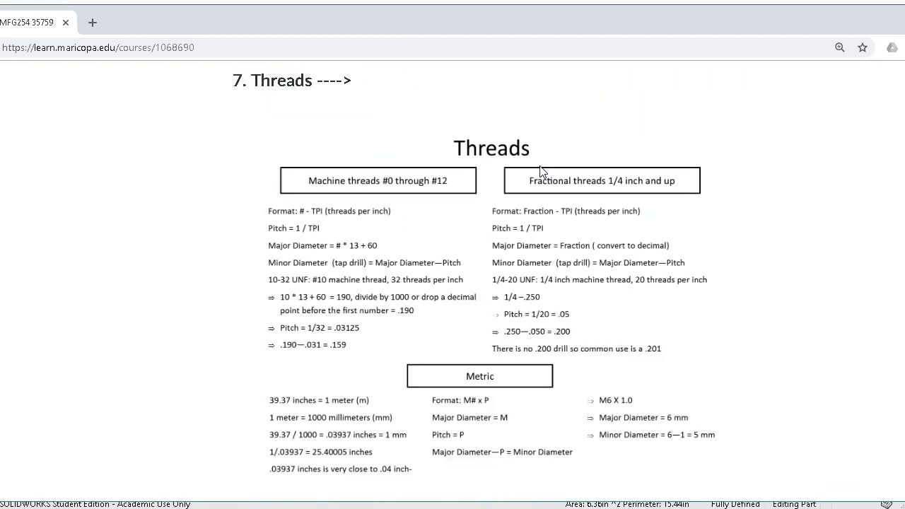
pyautogui.scroll(-1, 539, 172)
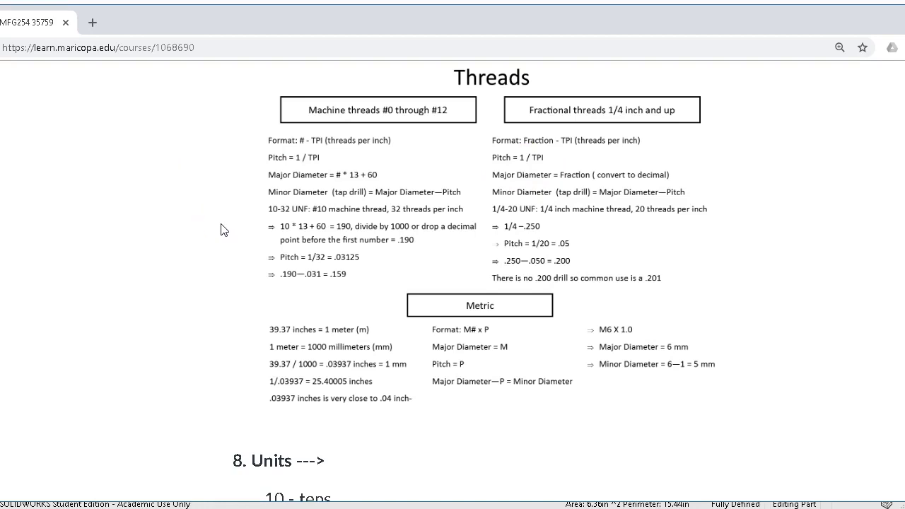
pyautogui.scroll(-4, 220, 229)
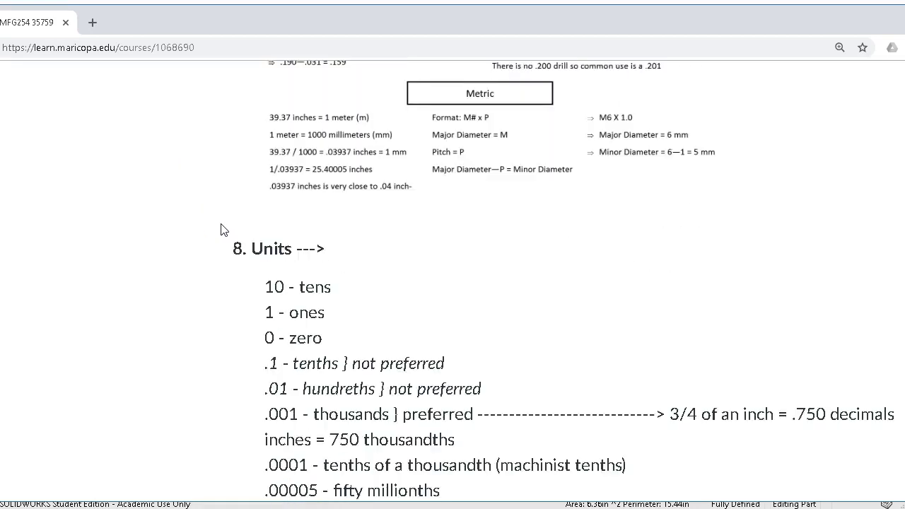
pyautogui.scroll(-1, 220, 229)
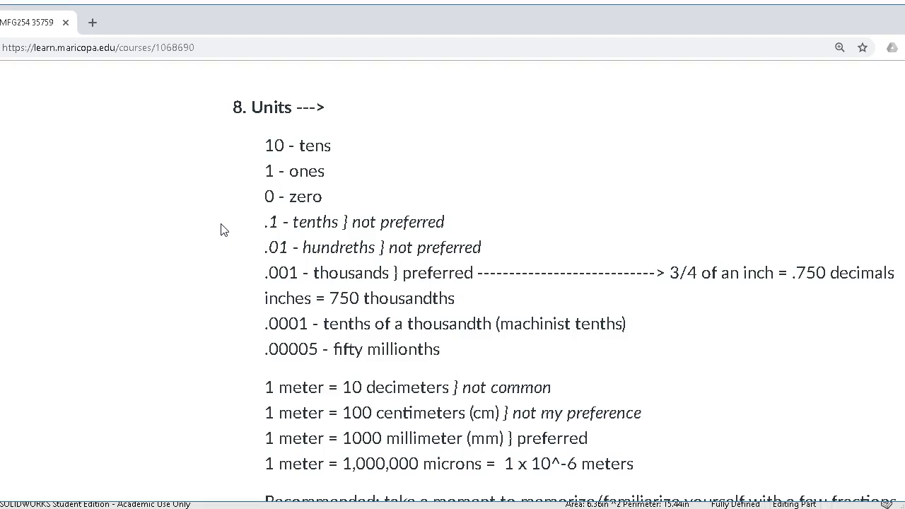
pyautogui.scroll(-1, 221, 229)
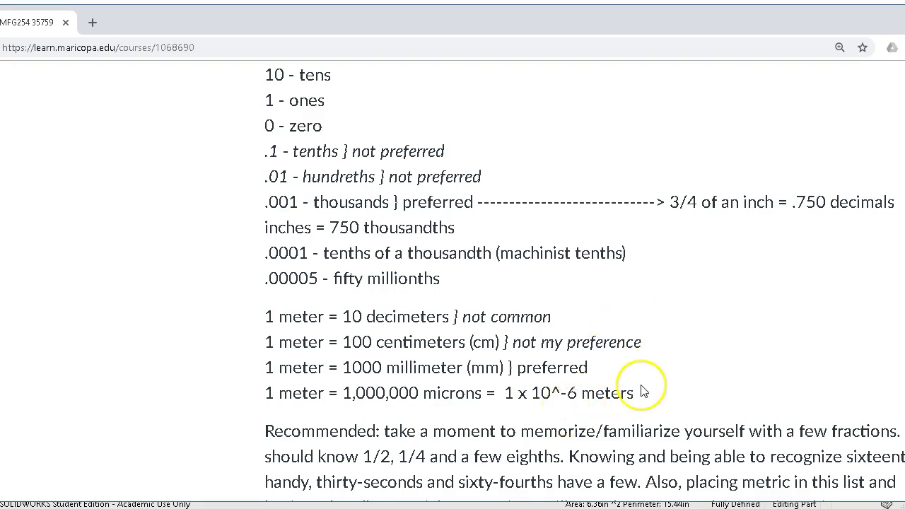
pyautogui.scroll(1, 689, 228)
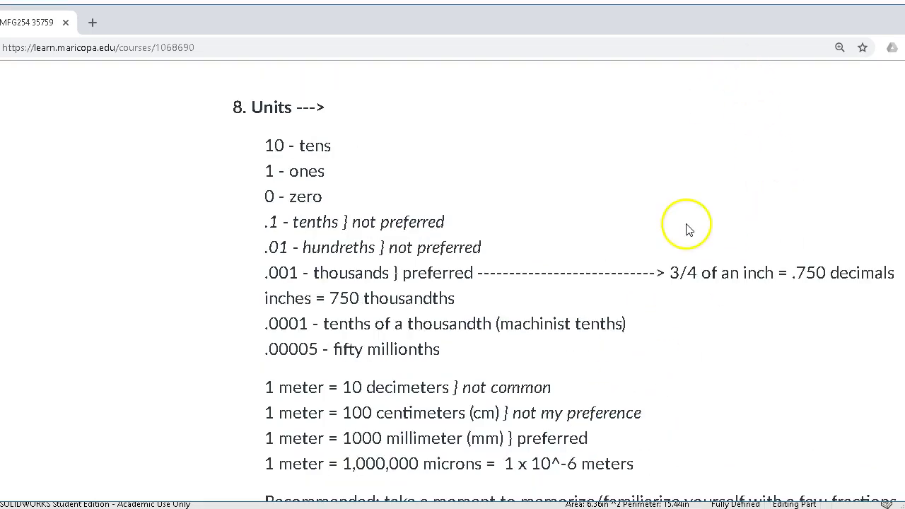
# Examine the advice on memorizing fractions and the chart of inch fractions with their decimal equivalents
pyautogui.scroll(-5, 686, 217)
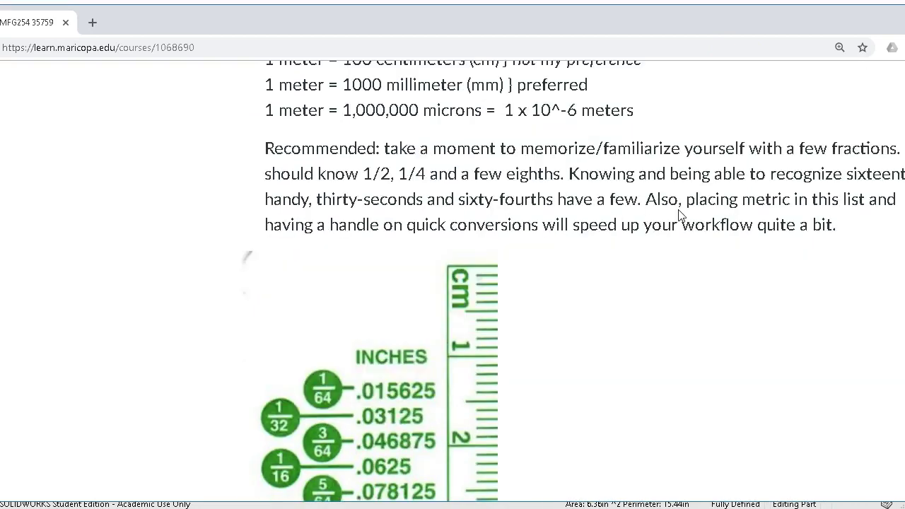
pyautogui.scroll(-5, 682, 217)
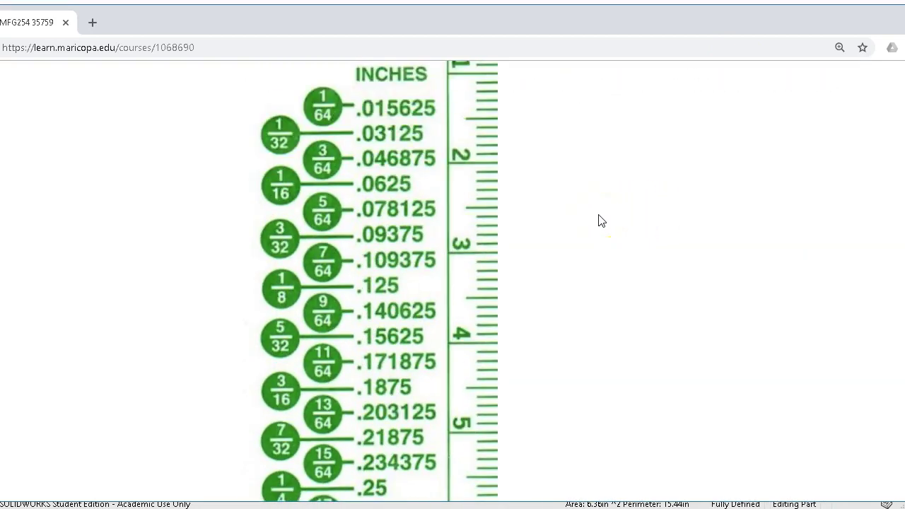
pyautogui.click(557, 210)
pyautogui.scroll(-1, 392, 244)
pyautogui.scroll(-1, 391, 244)
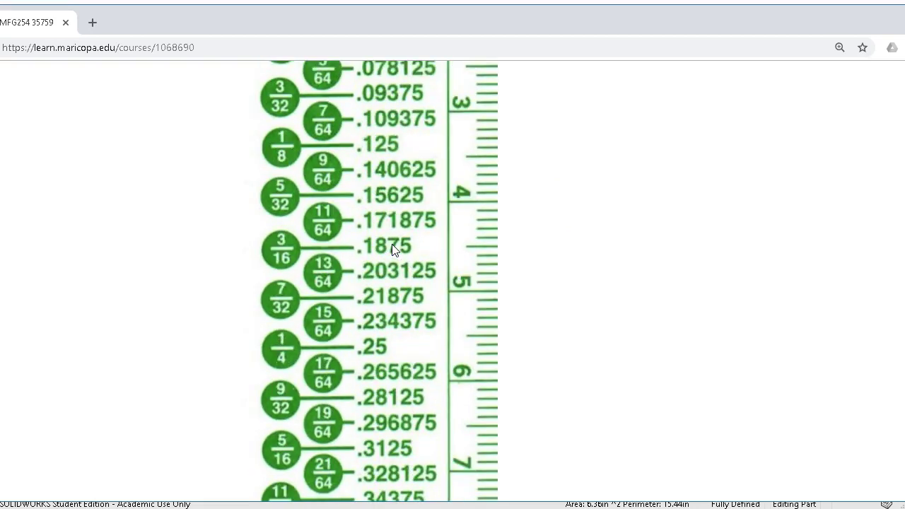
pyautogui.scroll(-1, 391, 247)
pyautogui.scroll(4, 391, 248)
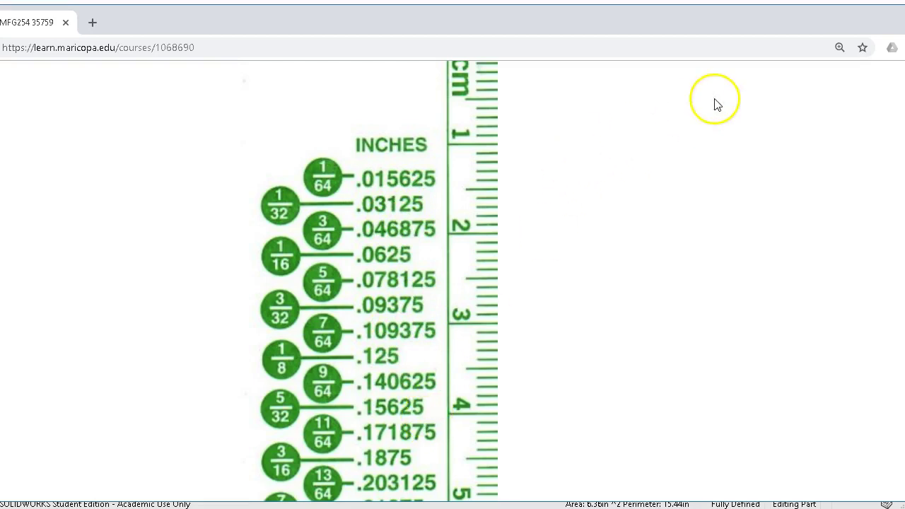
pyautogui.scroll(-5, 361, 249)
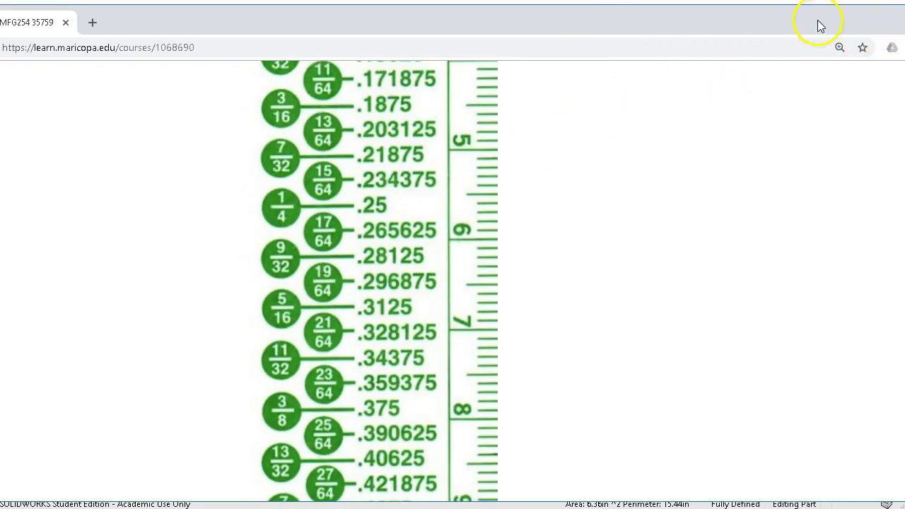
# Switch to SOLIDWORKS, create a new part from the Tutorial part template and set its units to IPS
pyautogui.click(902, 11)
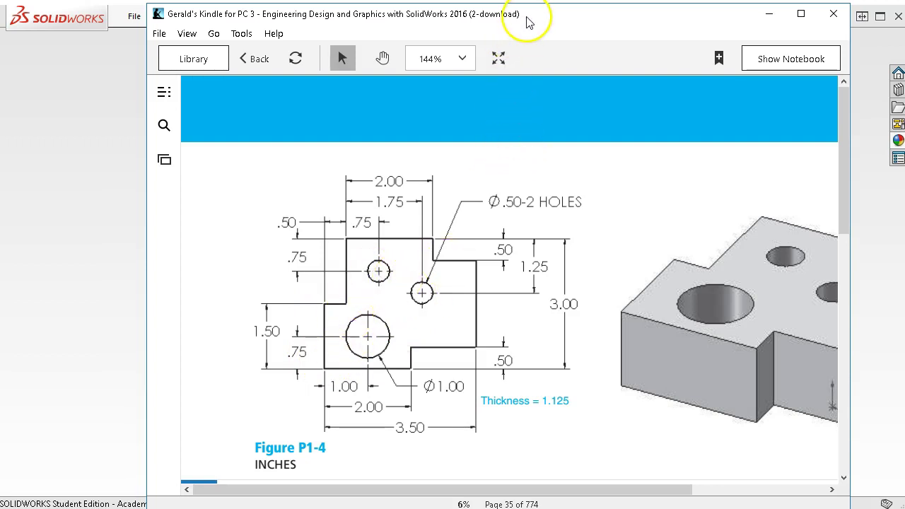
pyautogui.moveTo(529, 21); pyautogui.dragTo(904, 129)
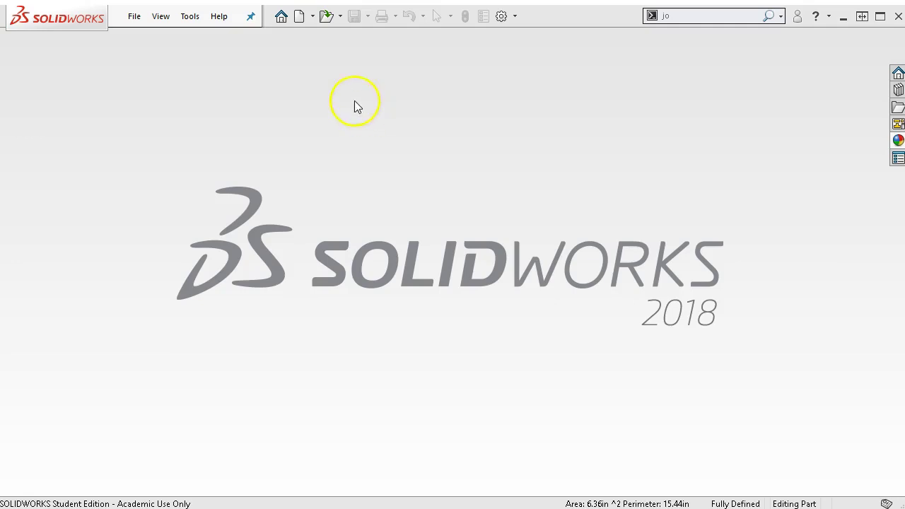
pyautogui.click(134, 17)
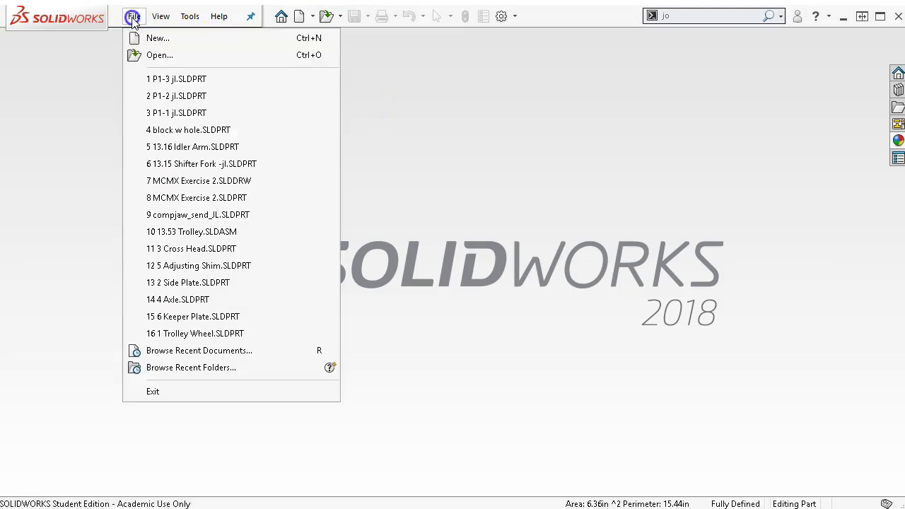
pyautogui.click(148, 39)
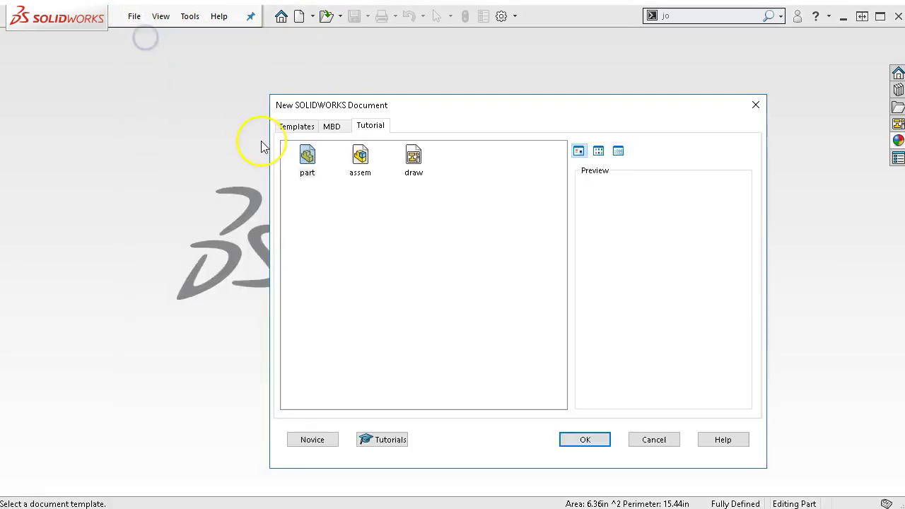
pyautogui.doubleClick(304, 161)
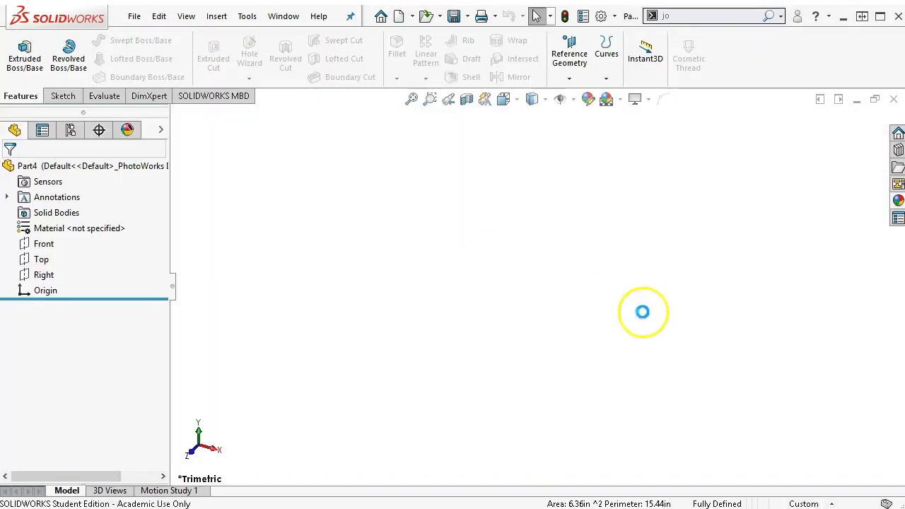
pyautogui.click(832, 503)
pyautogui.click(774, 445)
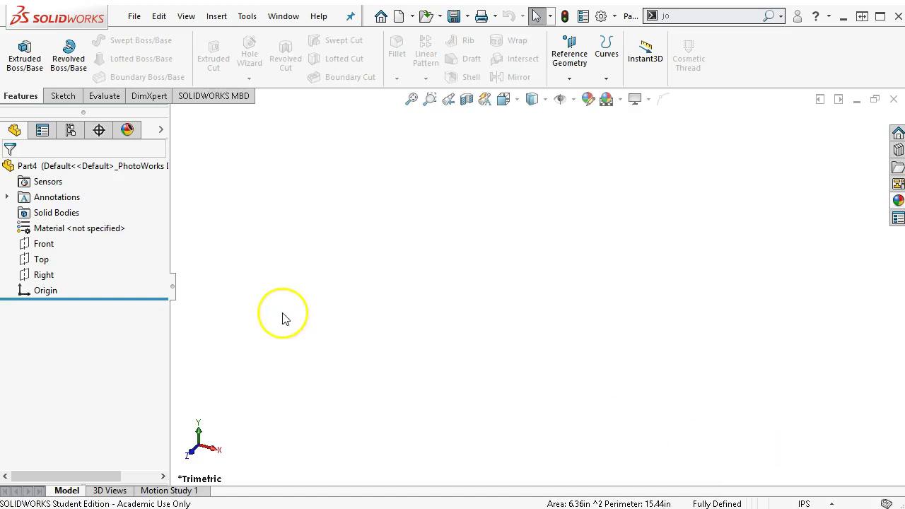
# Start a new sketch on the Front plane
pyautogui.click(45, 244)
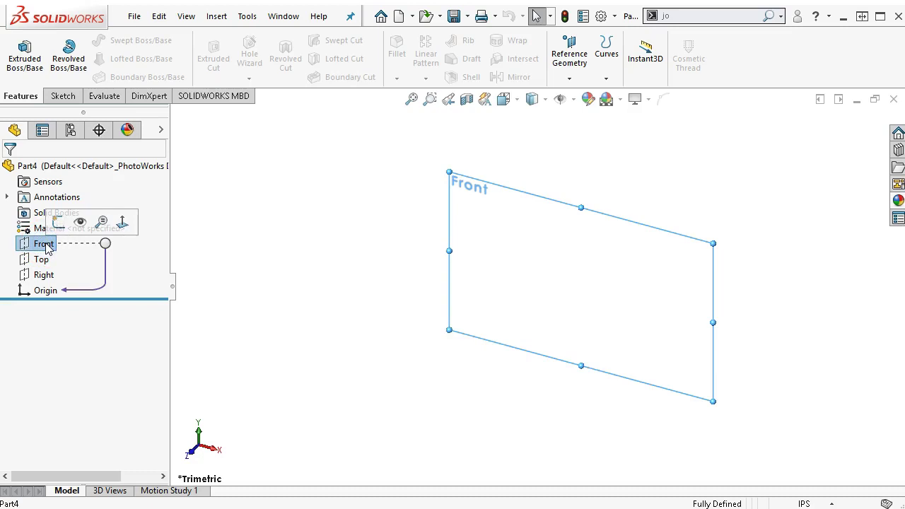
pyautogui.click(62, 97)
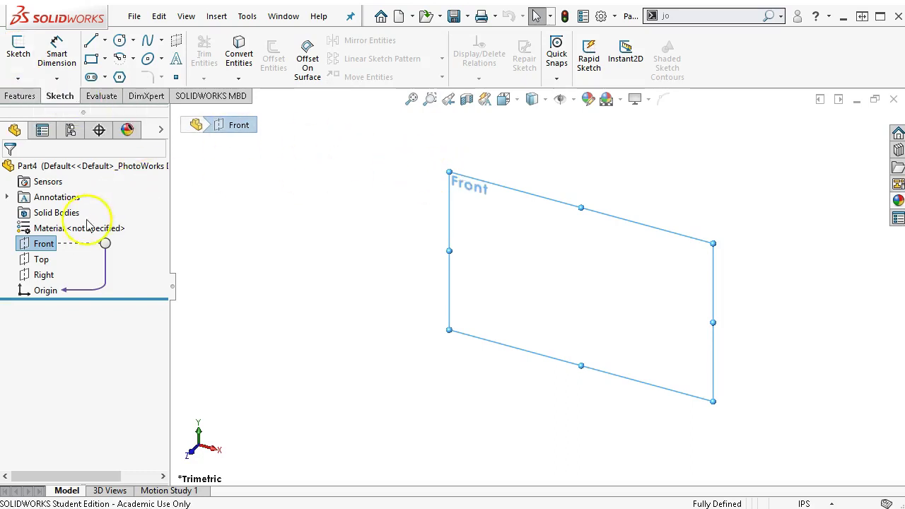
pyautogui.click(46, 247)
pyautogui.rightClick(45, 245)
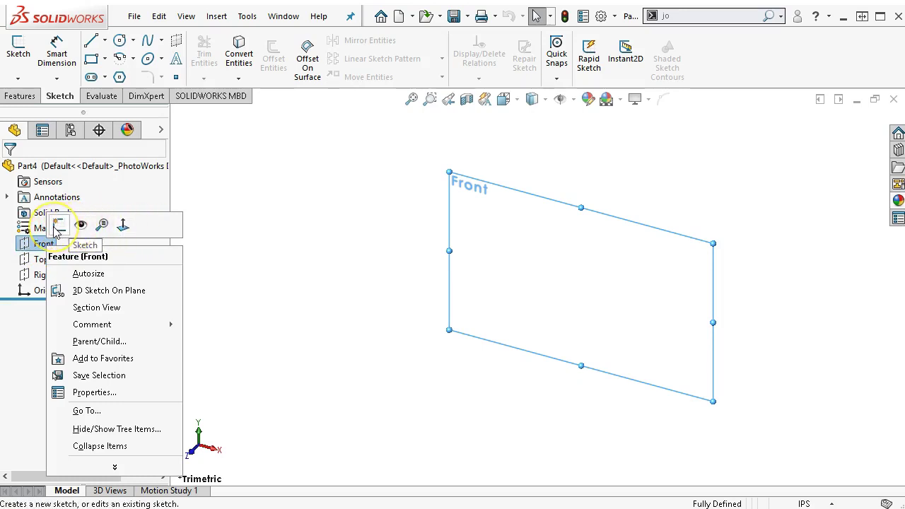
pyautogui.click(57, 227)
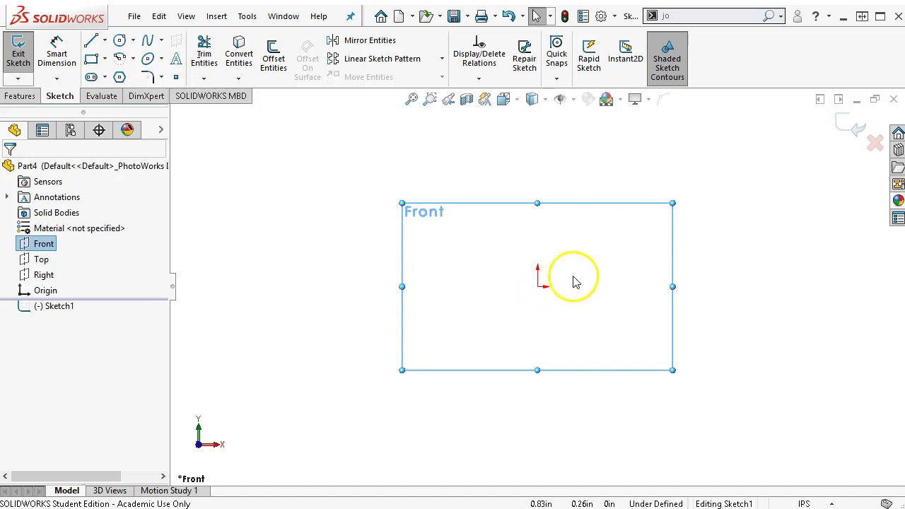
# Zoom in on the Front plane and pan the view sideways, up and down
pyautogui.scroll(-1, 574, 281)
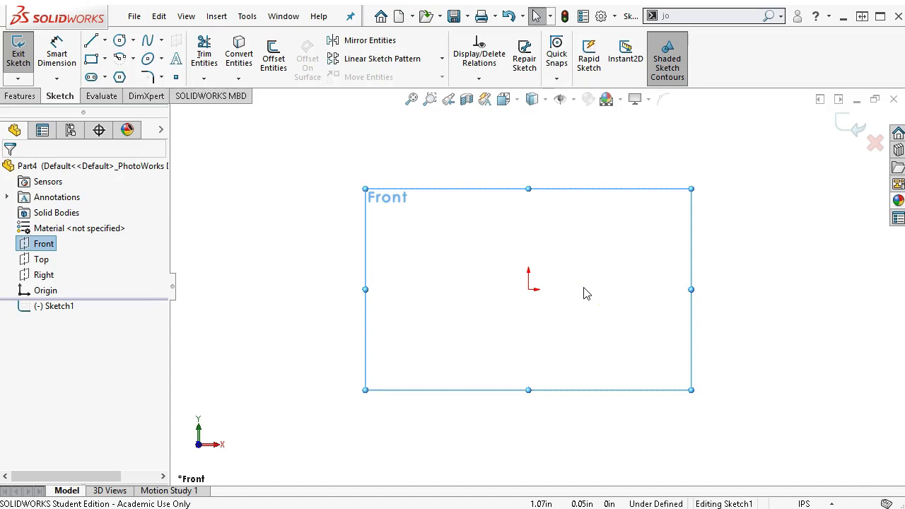
pyautogui.click(572, 282)
pyautogui.hotkey('ctrl', 'Left')
pyautogui.hotkey('ctrl', 'Left')
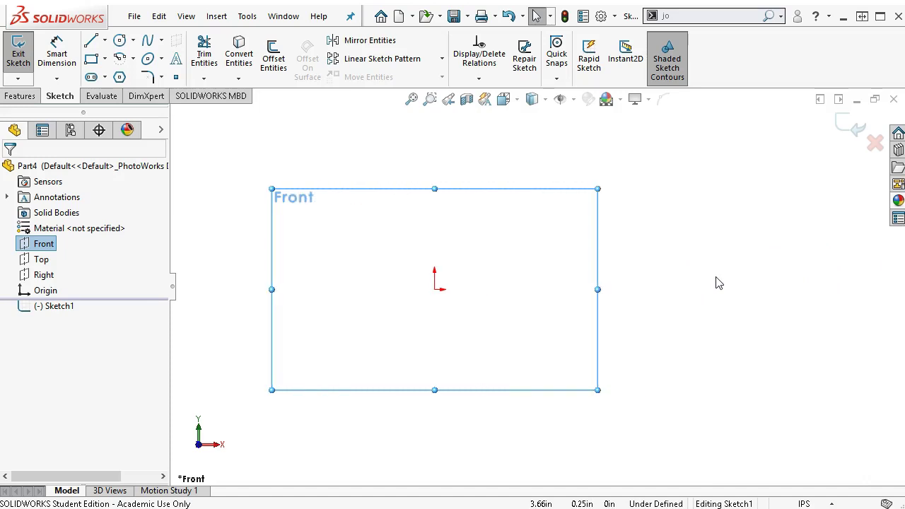
pyautogui.hotkey('ctrl', 'Right')
pyautogui.hotkey('ctrl', 'Right')
pyautogui.hotkey('ctrl', 'Right')
pyautogui.hotkey('ctrl', 'Left')
pyautogui.hotkey('ctrl', 'Up')
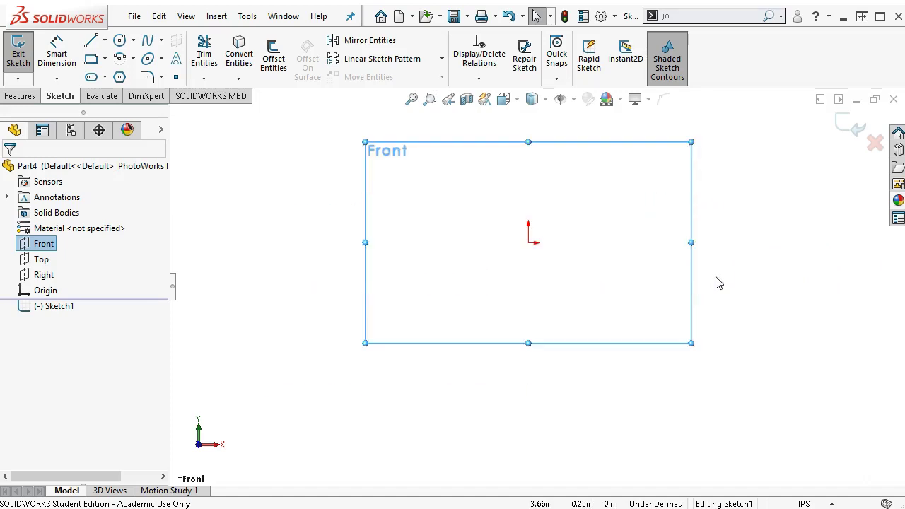
pyautogui.hotkey('ctrl', 'Down')
pyautogui.hotkey('ctrl', 'Down')
# Roll the view clockwise around the Front plane's normal in small increments
pyautogui.hotkey('alt', 'Right')
pyautogui.hotkey('alt', 'Right')
pyautogui.hotkey('alt', 'Right')
pyautogui.hotkey('alt', 'Right')
pyautogui.hotkey('alt', 'Right')
pyautogui.hotkey('alt', 'Right')
pyautogui.hotkey('alt', 'Right')
pyautogui.hotkey('alt', 'Right')
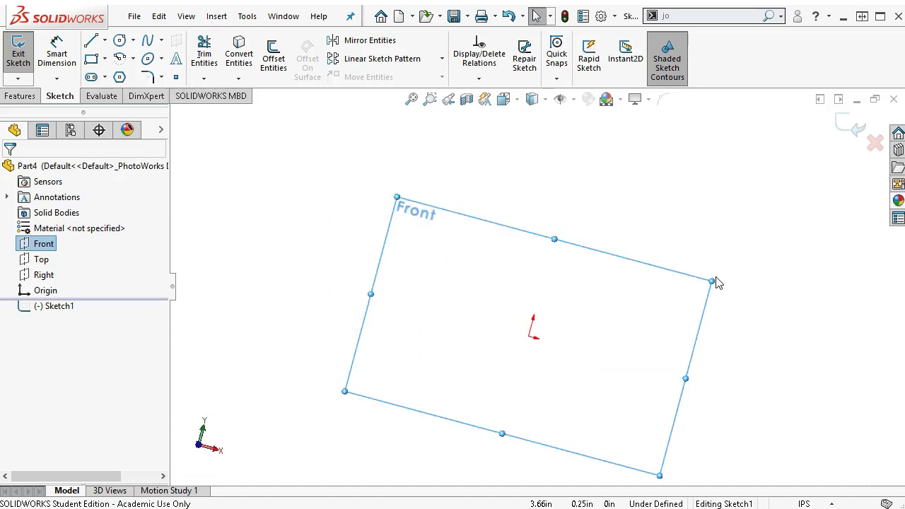
pyautogui.hotkey('alt', 'Right')
pyautogui.hotkey('alt', 'Right')
pyautogui.hotkey('alt', 'Right')
pyautogui.hotkey('alt', 'Right')
pyautogui.hotkey('alt', 'Right')
pyautogui.hotkey('alt', 'Right')
pyautogui.hotkey('alt', 'Right')
pyautogui.hotkey('alt', 'Right')
pyautogui.hotkey('alt', 'Right')
pyautogui.hotkey('alt', 'Right')
pyautogui.hotkey('alt', 'Right')
pyautogui.hotkey('alt', 'Right')
pyautogui.hotkey('alt', 'Right')
pyautogui.hotkey('alt', 'Right')
pyautogui.hotkey('alt', 'Right')
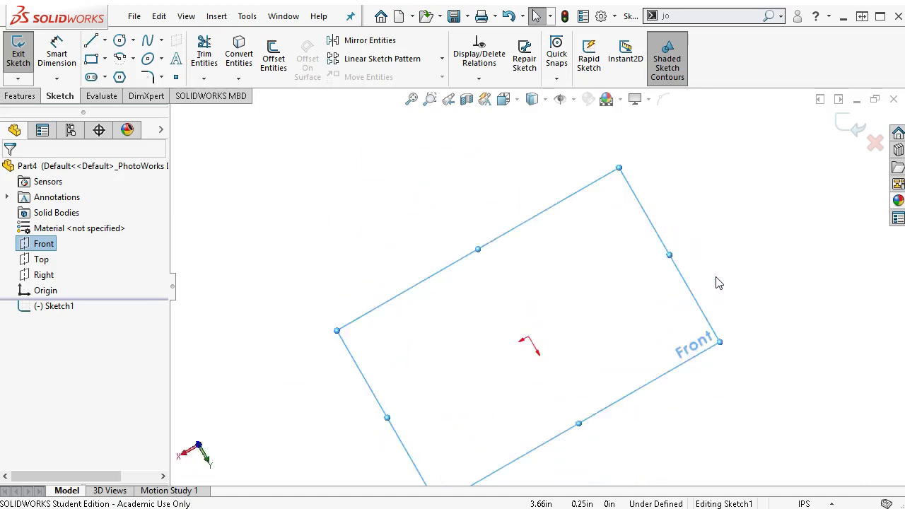
pyautogui.hotkey('alt', 'Right')
pyautogui.hotkey('alt', 'Right')
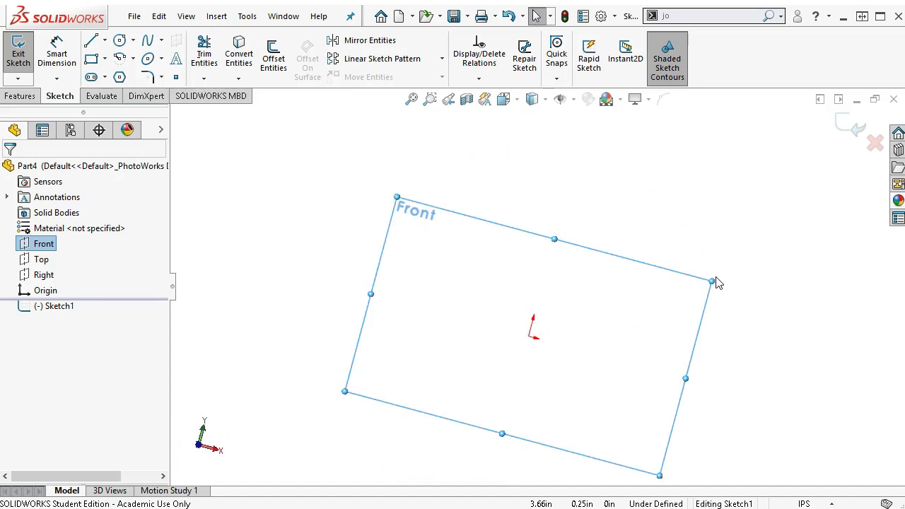
# Rotate the view of the Front plane sideways and upward in small increments, and restore the standard Front view
pyautogui.press('Left')
pyautogui.press('Left')
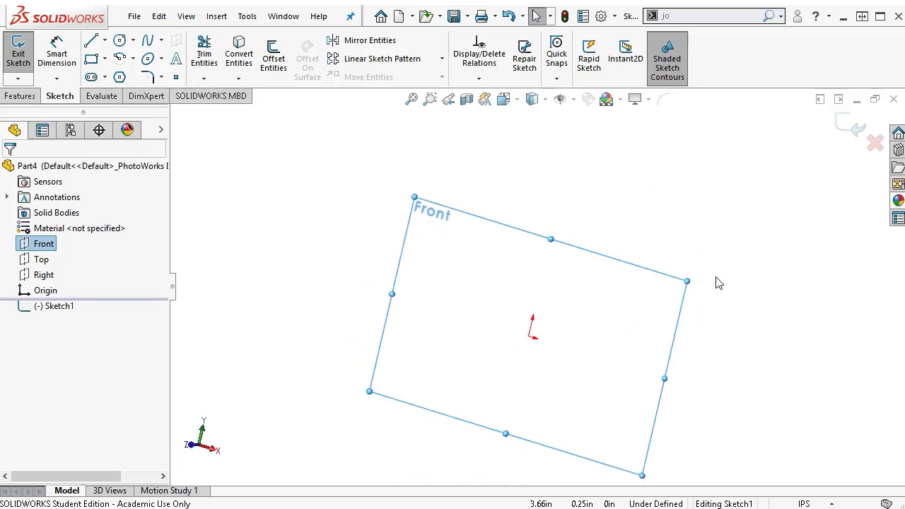
pyautogui.press('Left')
pyautogui.press('Left')
pyautogui.press('Left')
pyautogui.press('Left')
pyautogui.press('Left')
pyautogui.press('Left')
pyautogui.press('Left')
pyautogui.press('Left')
pyautogui.press('Left')
pyautogui.press('Left')
pyautogui.press('Left')
pyautogui.press('Left')
pyautogui.press('Left')
pyautogui.press('Left')
pyautogui.press('Left')
pyautogui.press('Left')
pyautogui.press('Left')
pyautogui.press('Left')
pyautogui.press('Left')
pyautogui.press('Up')
pyautogui.press('Up')
pyautogui.press('Up')
pyautogui.press('Up')
pyautogui.press('Up')
pyautogui.press('Up')
pyautogui.press('Up')
pyautogui.press('Up')
pyautogui.press('Up')
pyautogui.press('Up')
pyautogui.press('Up')
pyautogui.press('Up')
pyautogui.press('Up')
pyautogui.press('Up')
pyautogui.press('Up')
pyautogui.press('Up')
pyautogui.press('Up')
pyautogui.press('Up')
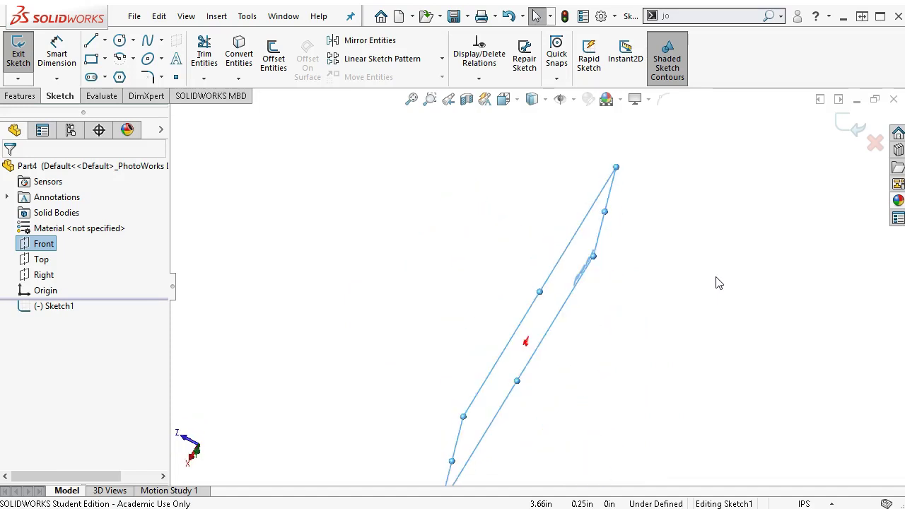
pyautogui.hotkey('ctrl', '1')
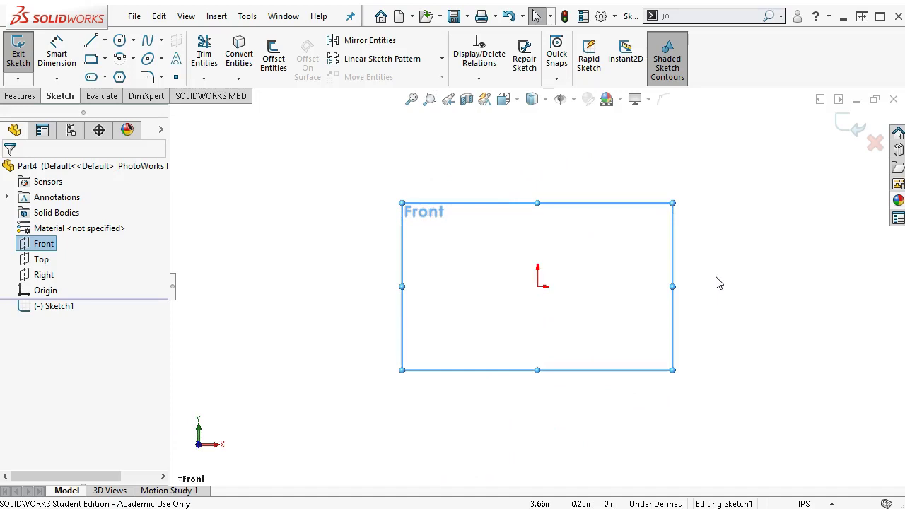
# Sketch a corner rectangle up and to the right from the origin, about 4.05 in wide and 3.24 in high
pyautogui.click(692, 168)
pyautogui.scroll(-2, 696, 144)
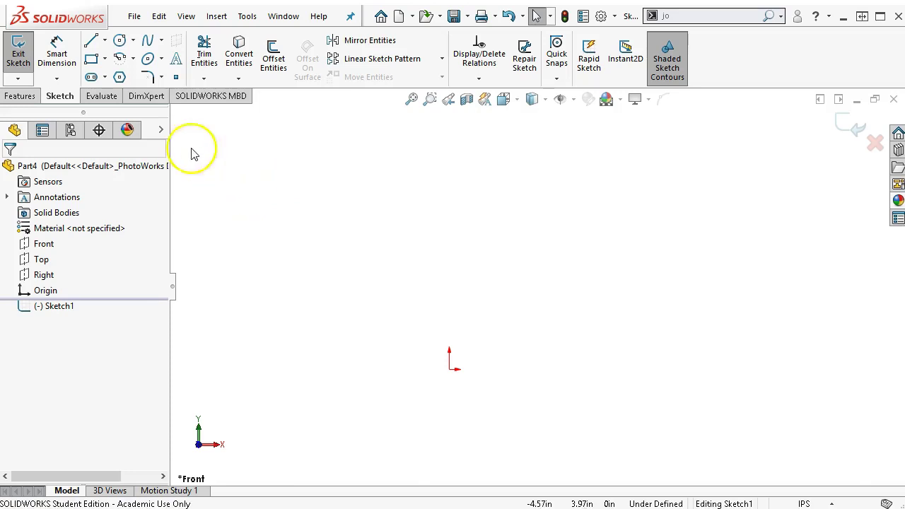
pyautogui.click(91, 59)
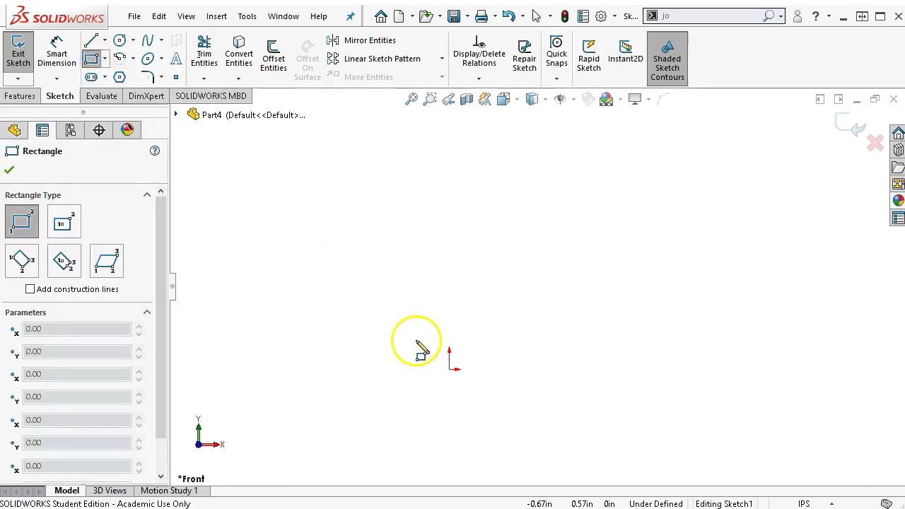
pyautogui.click(450, 369)
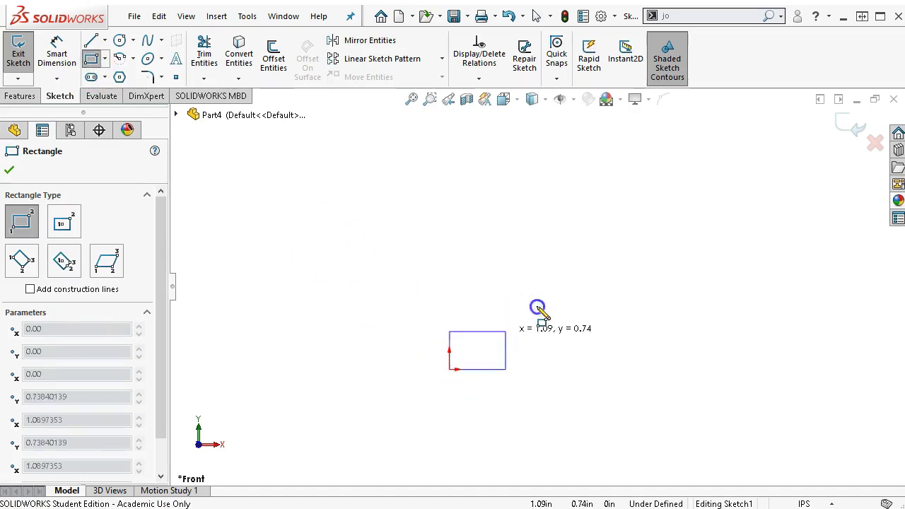
pyautogui.click(657, 177)
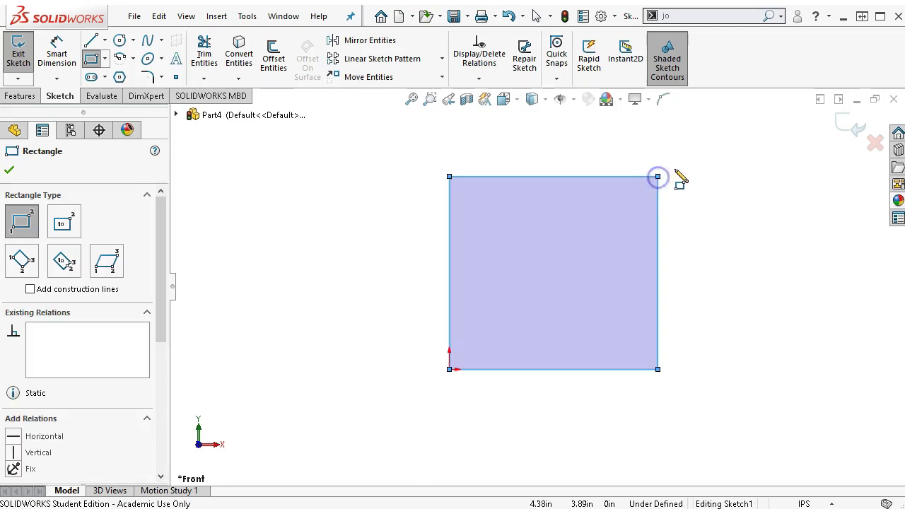
# Dimension the rectangle's bottom edge to 3.5 in with Smart Dimension
pyautogui.rightClick(682, 170)
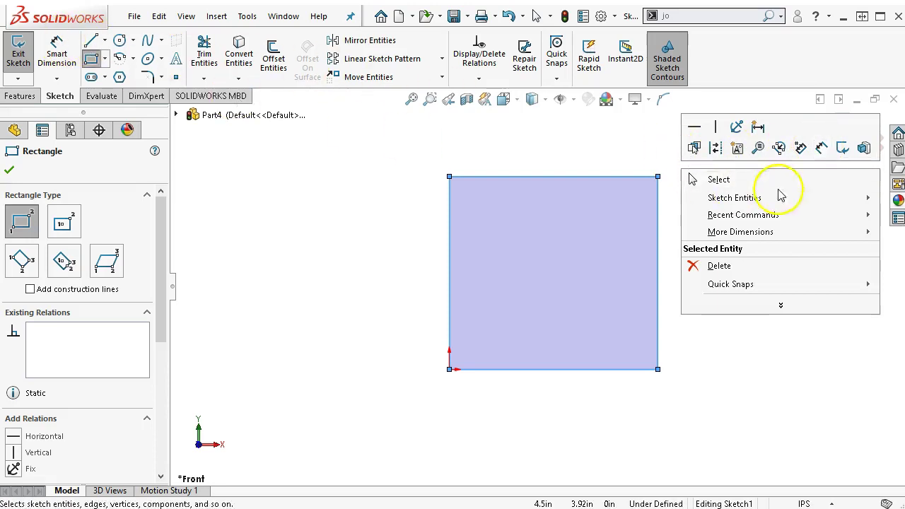
pyautogui.click(780, 147)
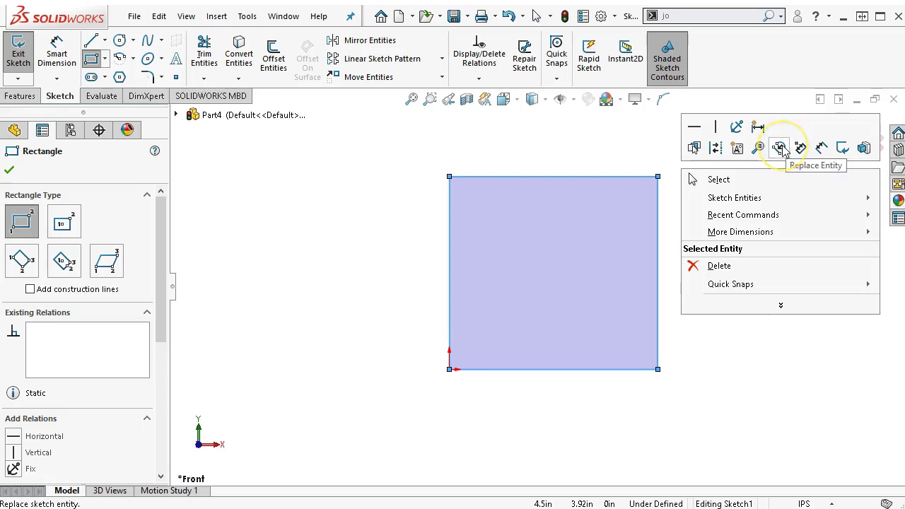
pyautogui.click(780, 148)
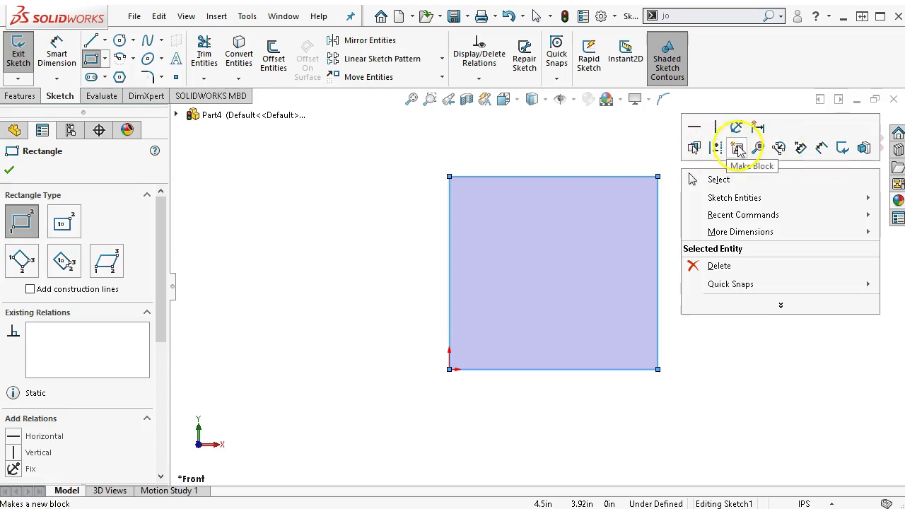
pyautogui.click(825, 151)
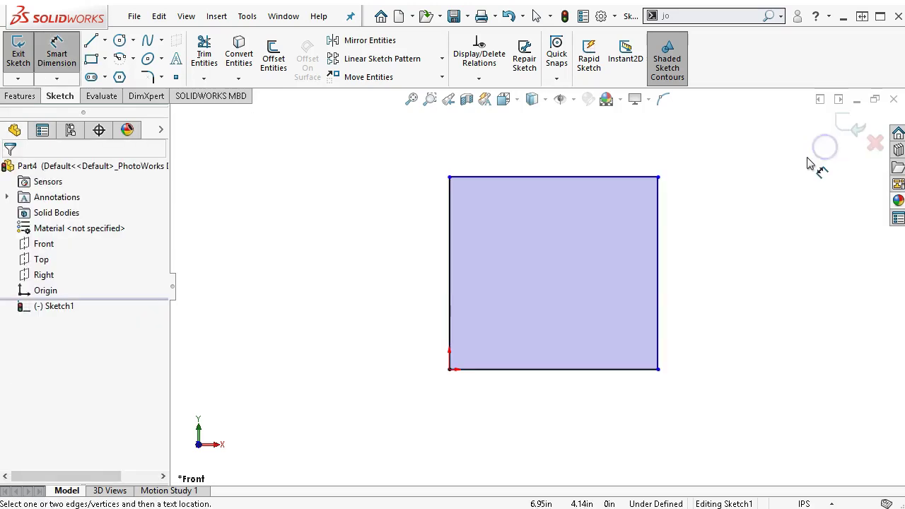
pyautogui.click(571, 373)
pyautogui.click(561, 431)
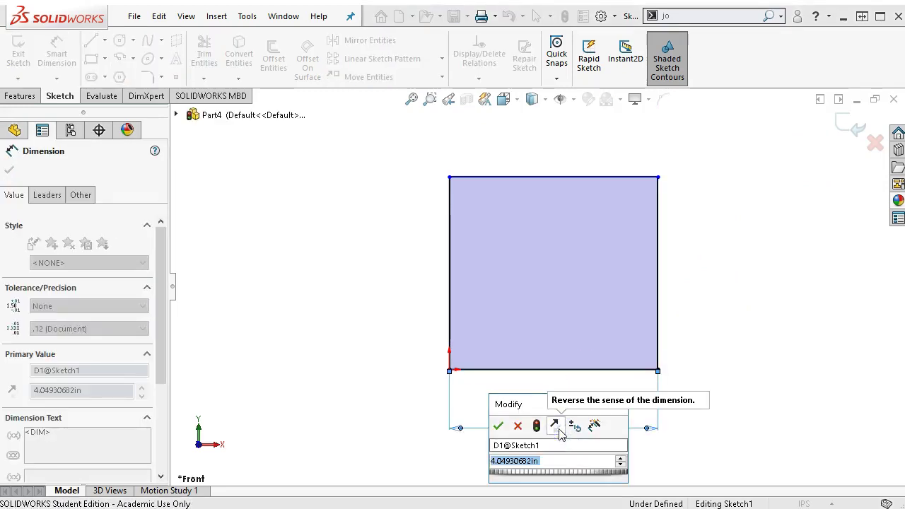
pyautogui.write('3.5')
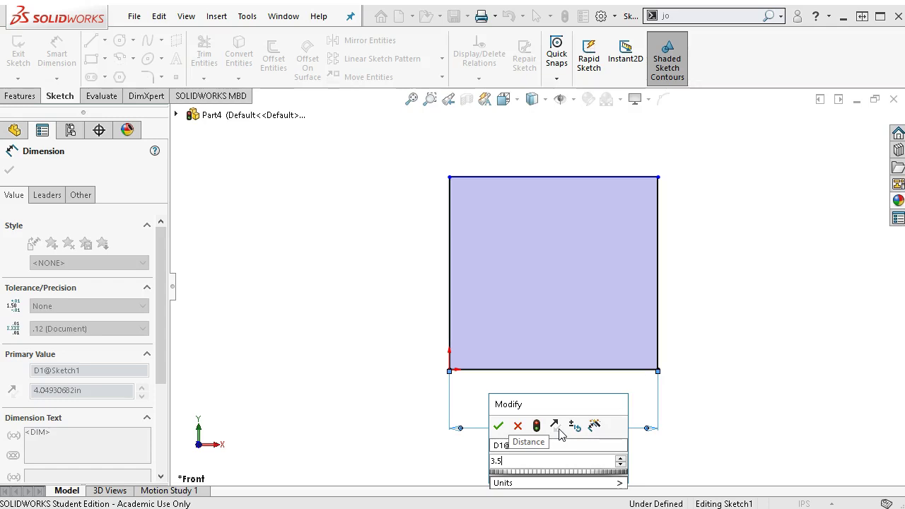
pyautogui.press('Return')
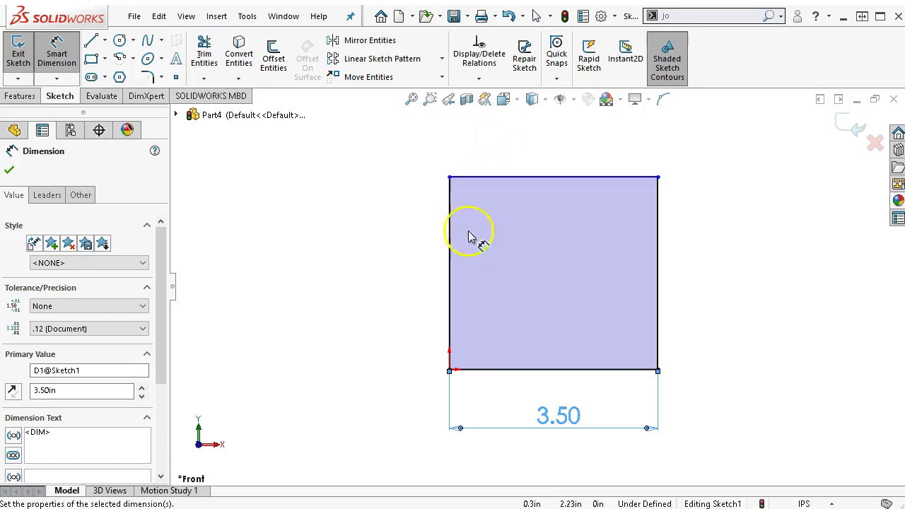
# Dimension the rectangle's left edge to 3 in and finish dimensioning
pyautogui.click(451, 311)
pyautogui.click(305, 297)
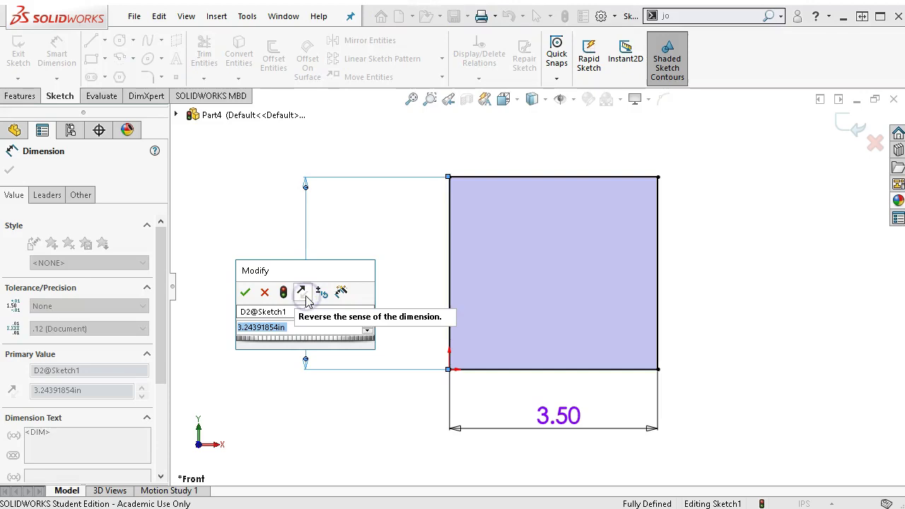
pyautogui.write('3')
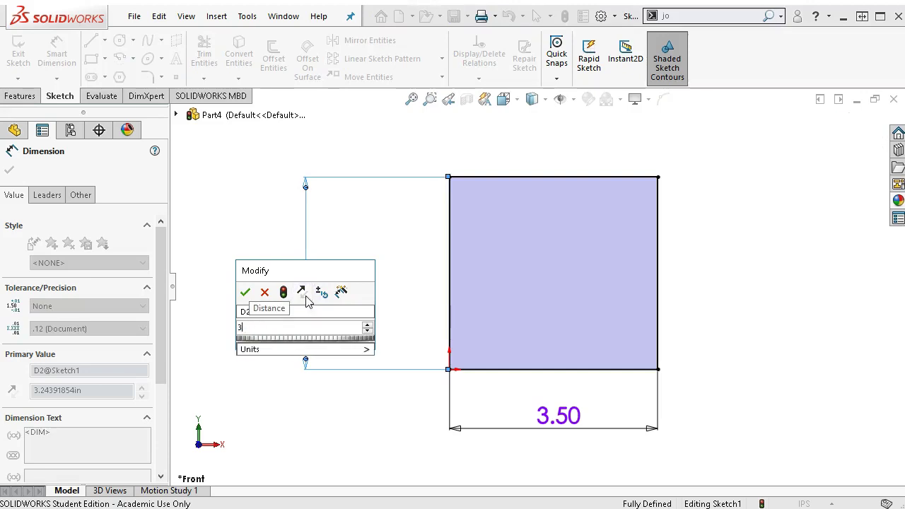
pyautogui.press('Return')
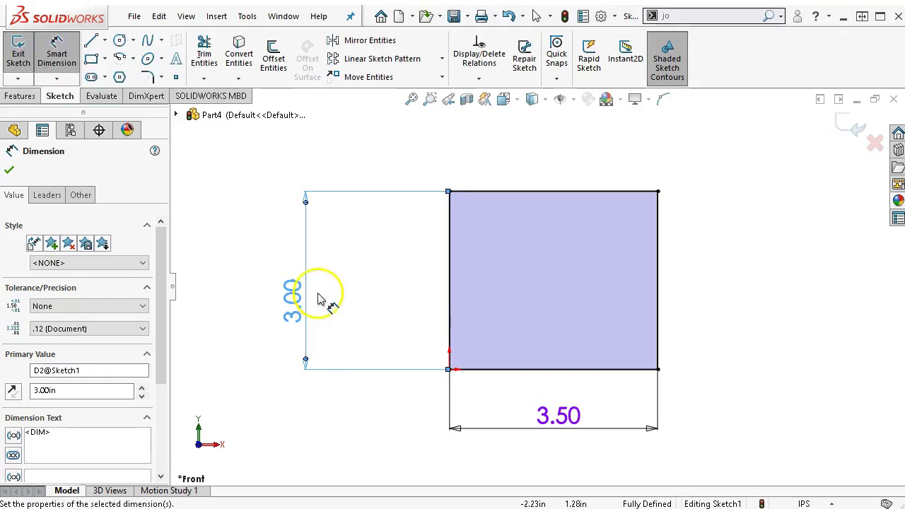
pyautogui.rightClick(340, 286)
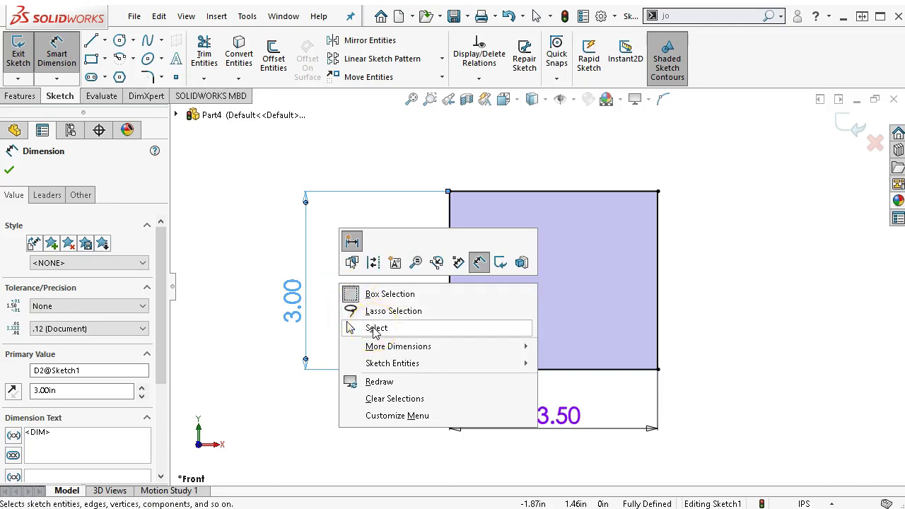
# Sketch the upper-left notch with a horizontal line about 0.45 in long from the left edge and a vertical line up to the top edge
pyautogui.click(91, 41)
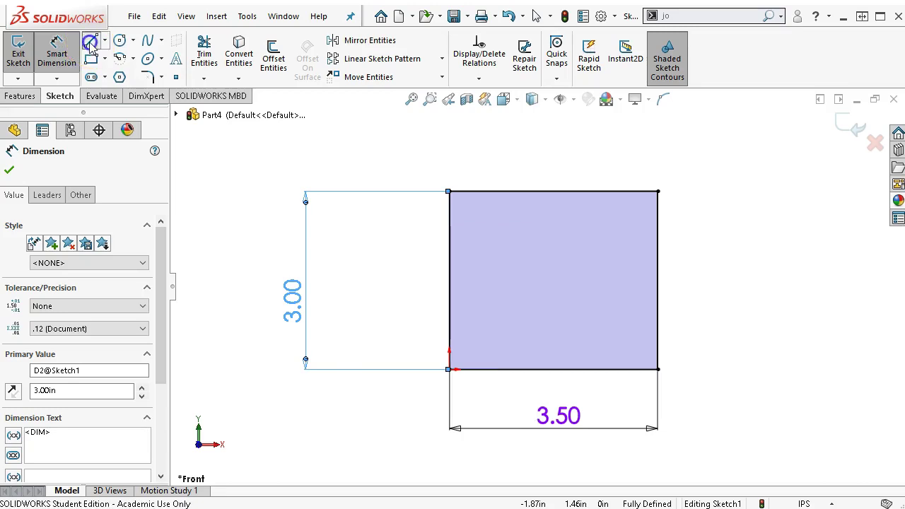
pyautogui.click(449, 284)
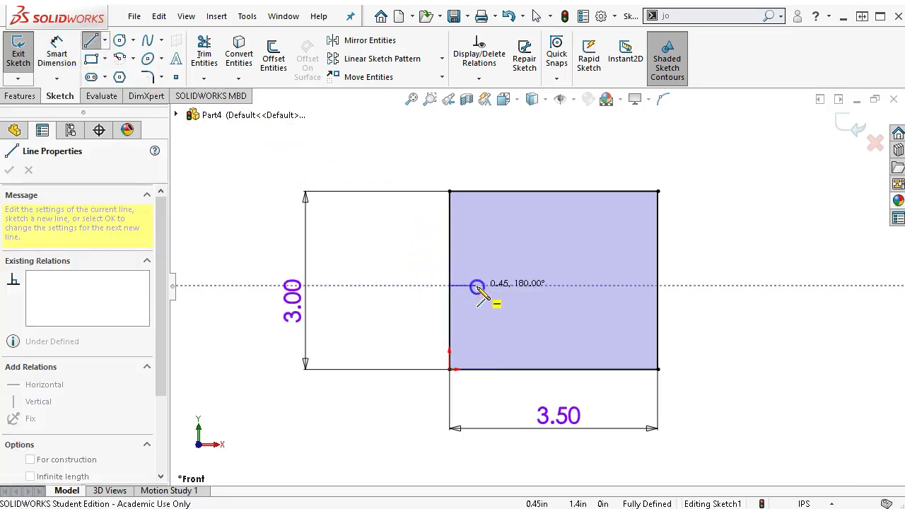
pyautogui.click(476, 285)
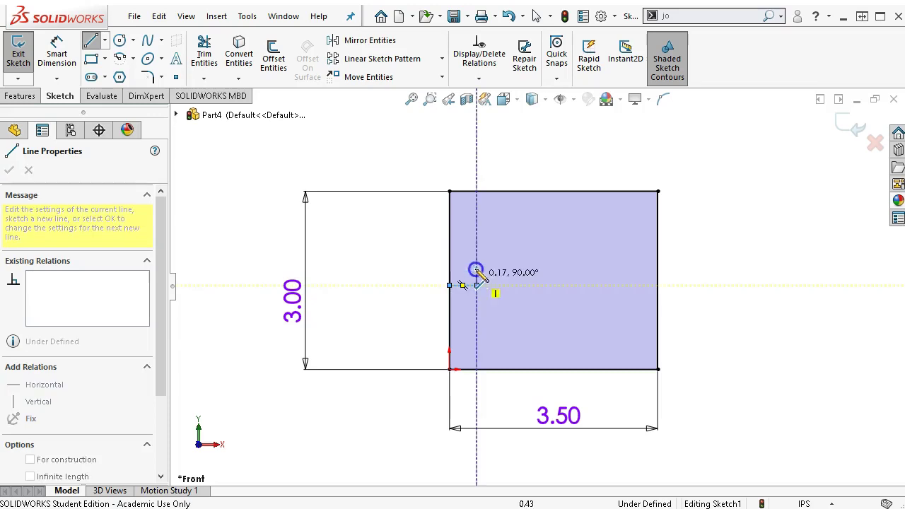
pyautogui.doubleClick(477, 191)
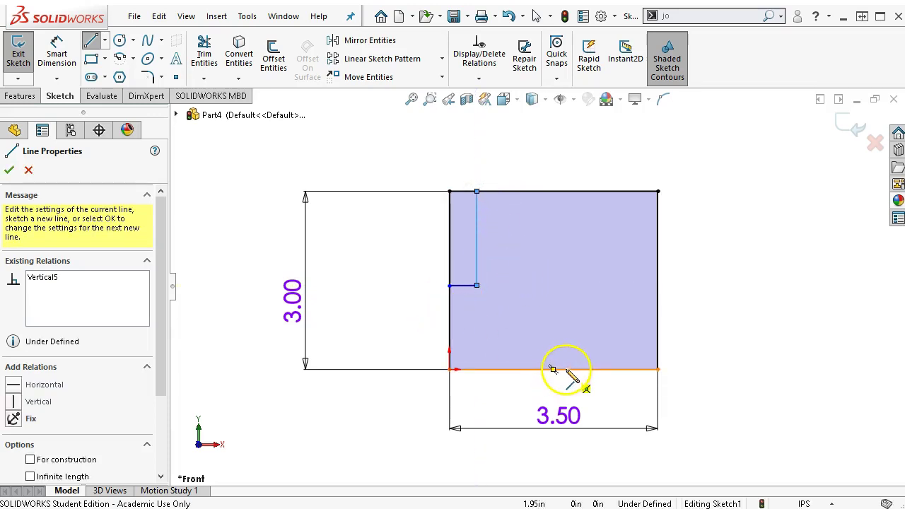
# Sketch the lower-right notch with a short vertical line up from the bottom edge and a horizontal line about 1.52 in long to the right edge
pyautogui.moveTo(554, 369); pyautogui.dragTo(570, 357)
pyautogui.click(567, 343)
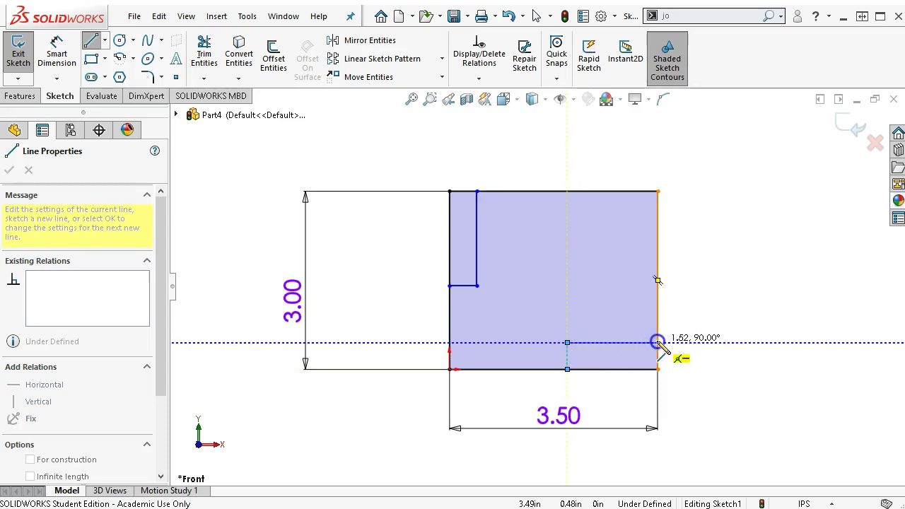
pyautogui.click(657, 343)
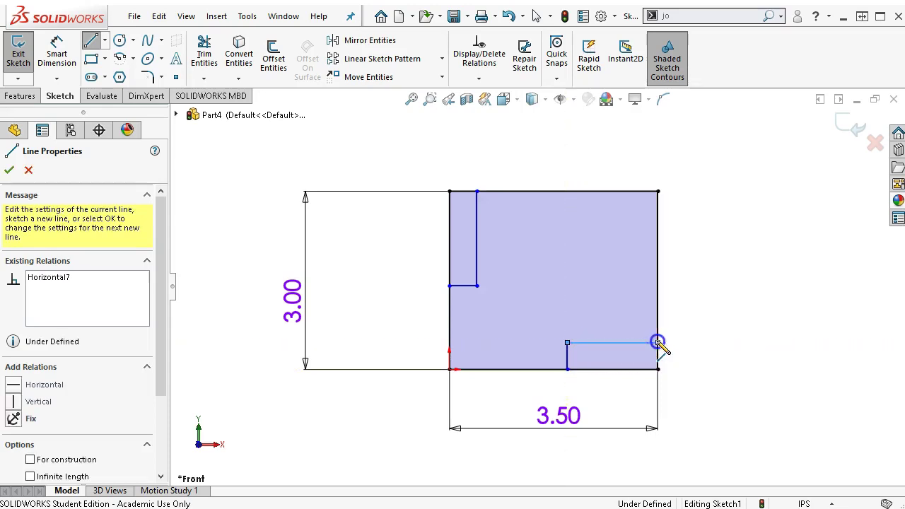
# Sketch the upper-right notch with a vertical line about 0.71 in long down from the top edge and a horizontal line to the right edge
pyautogui.click(572, 233)
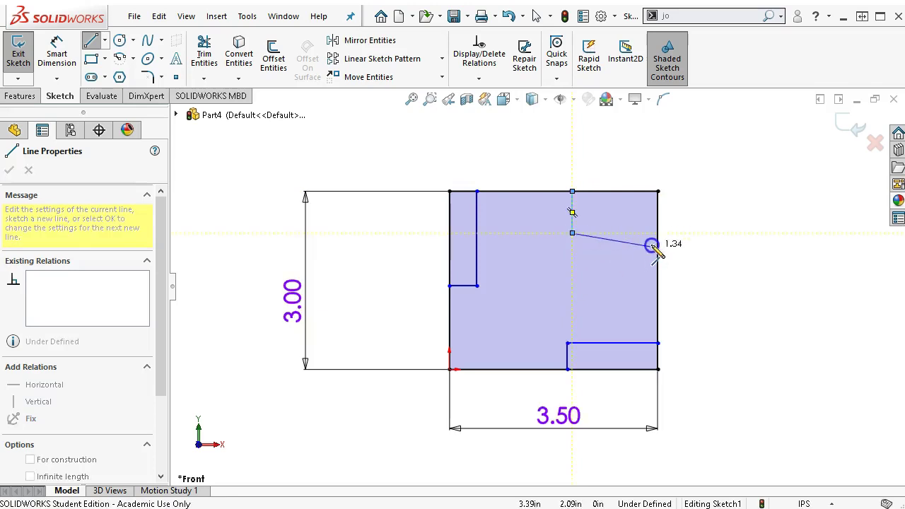
pyautogui.doubleClick(657, 233)
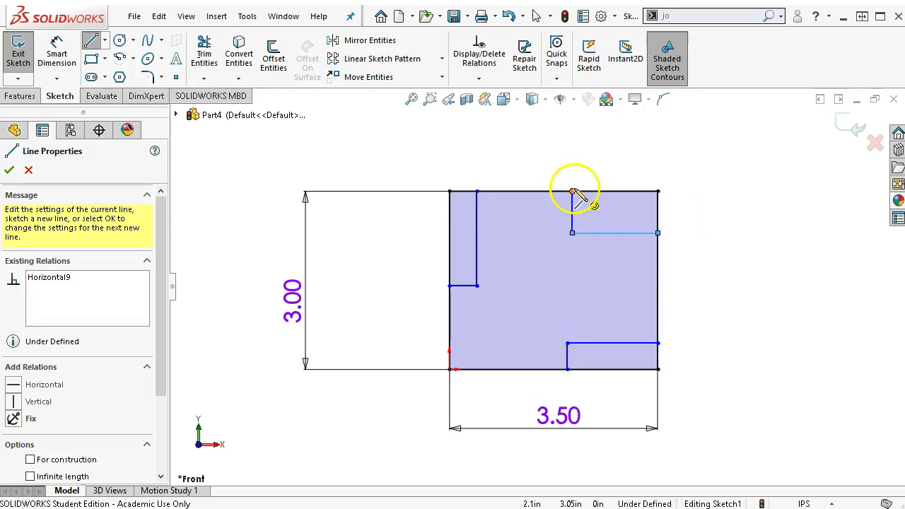
pyautogui.click(572, 233)
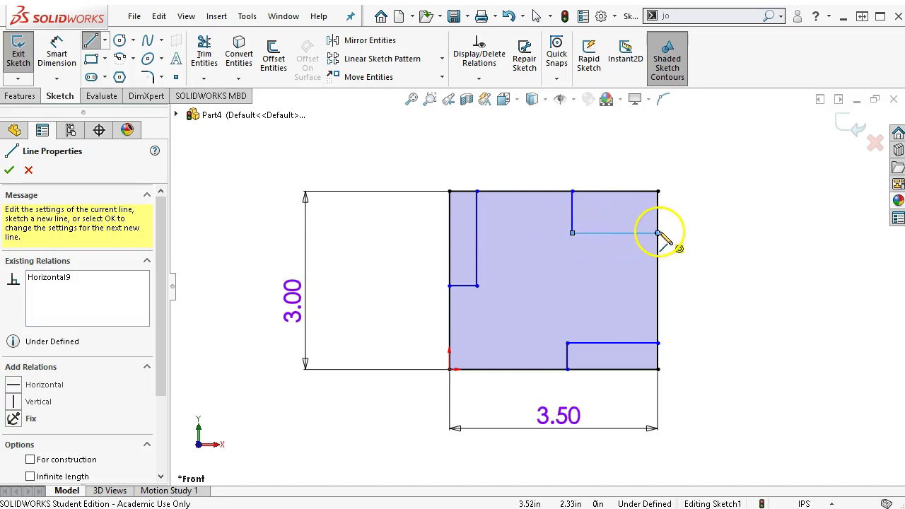
pyautogui.click(657, 233)
pyautogui.rightClick(701, 234)
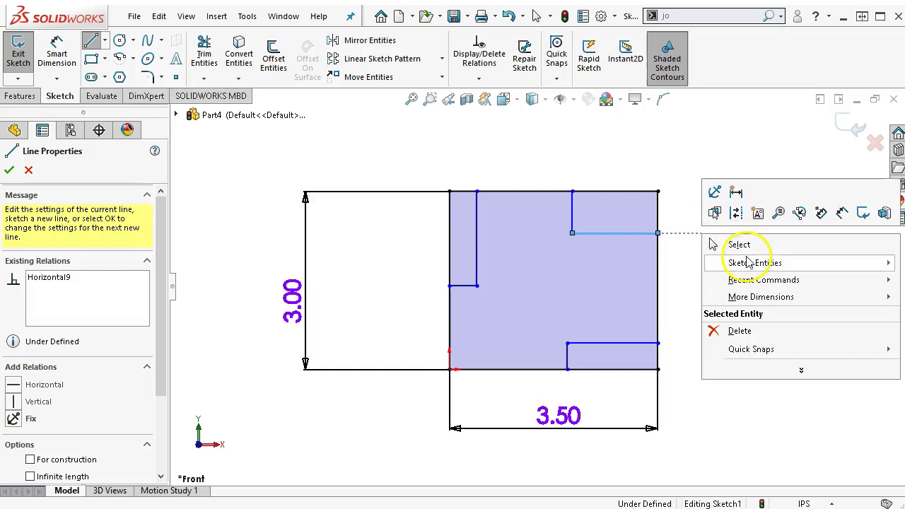
pyautogui.click(748, 249)
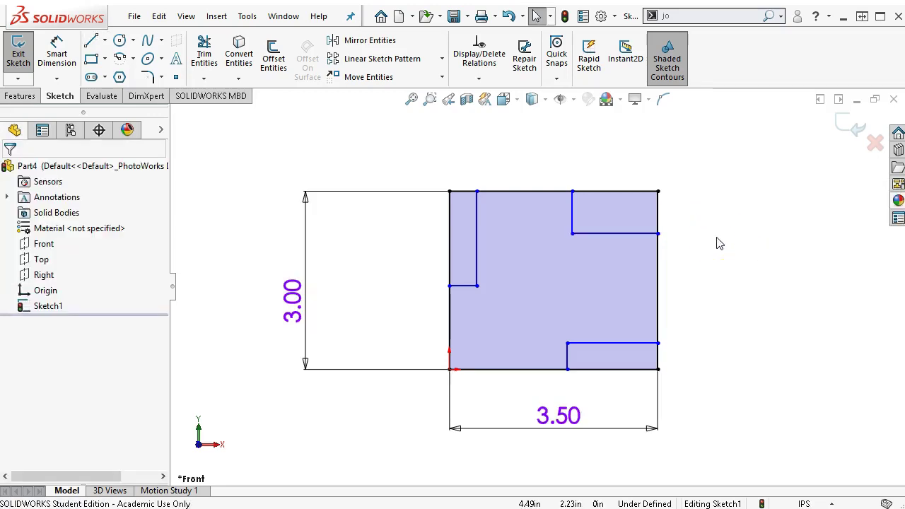
pyautogui.click(716, 235)
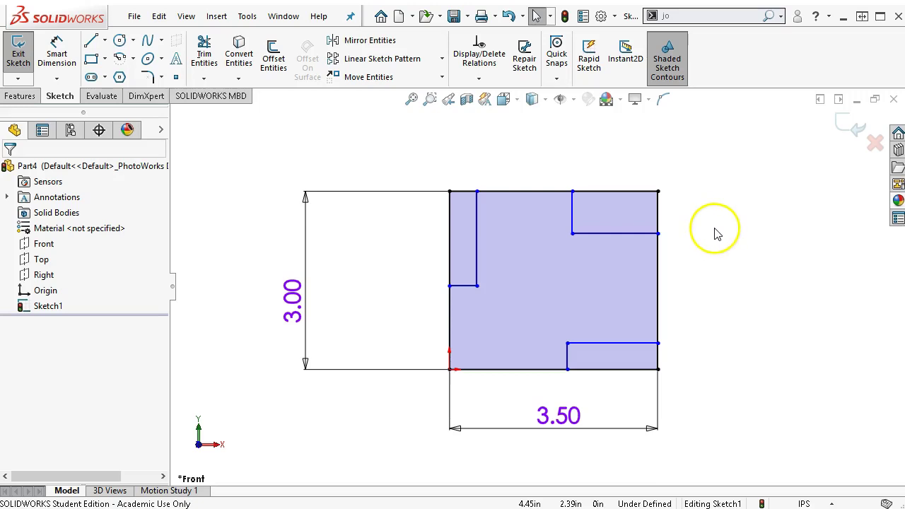
# Dimension the short horizontal line of the upper-left notch to 0.5 in and finish dimensioning
pyautogui.click(57, 54)
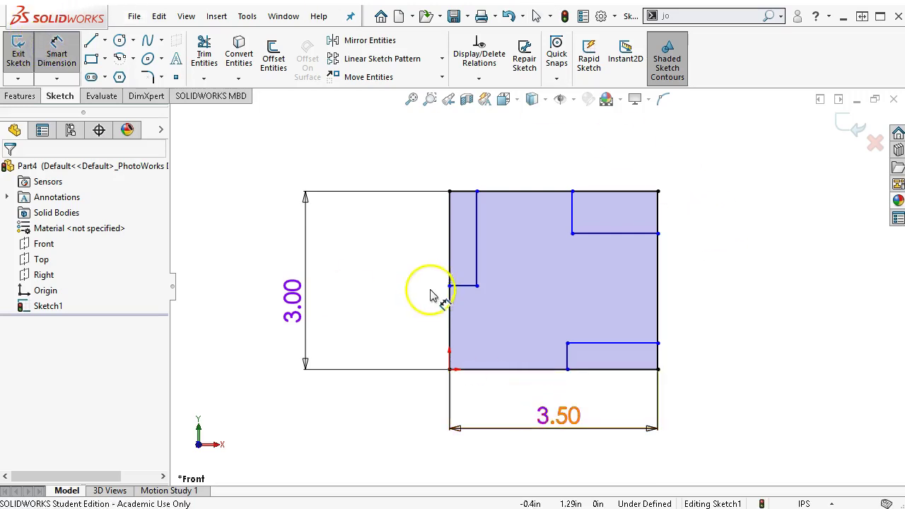
pyautogui.click(462, 287)
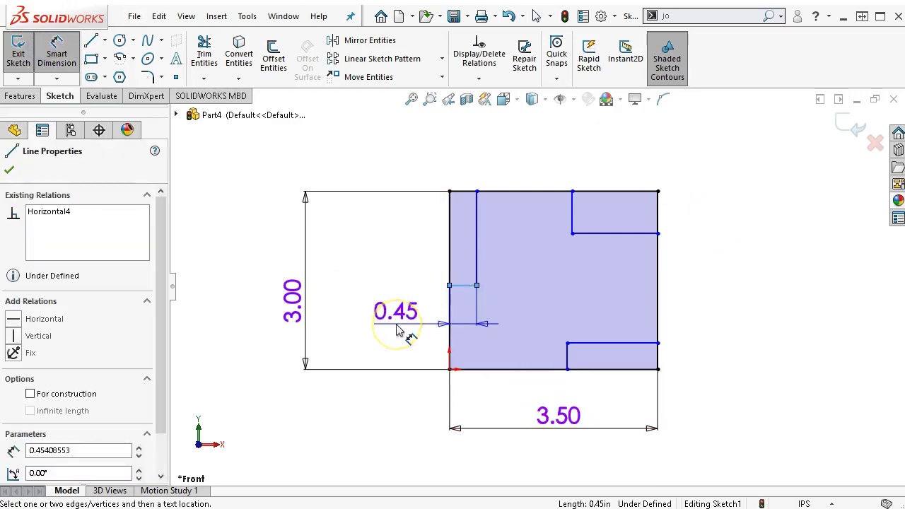
pyautogui.click(394, 320)
pyautogui.write('.5')
pyautogui.press('Return')
pyautogui.rightClick(731, 170)
pyautogui.click(770, 213)
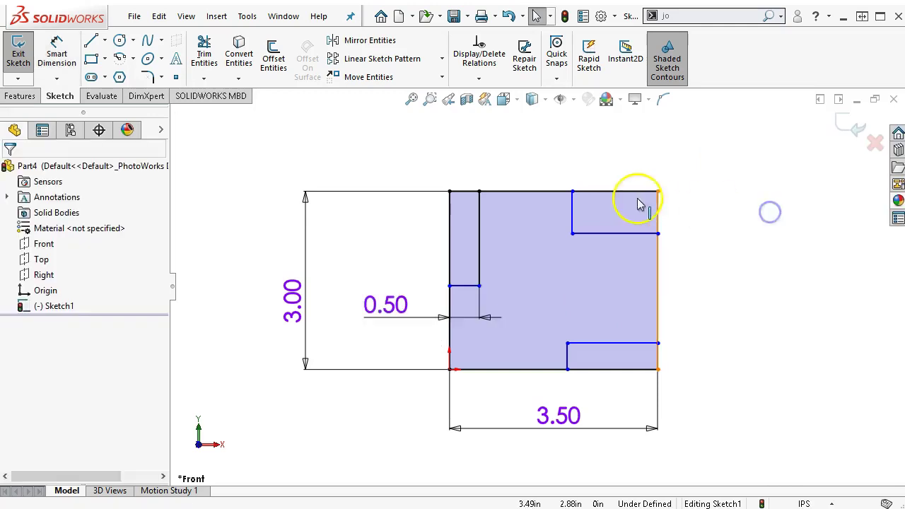
pyautogui.click(573, 227)
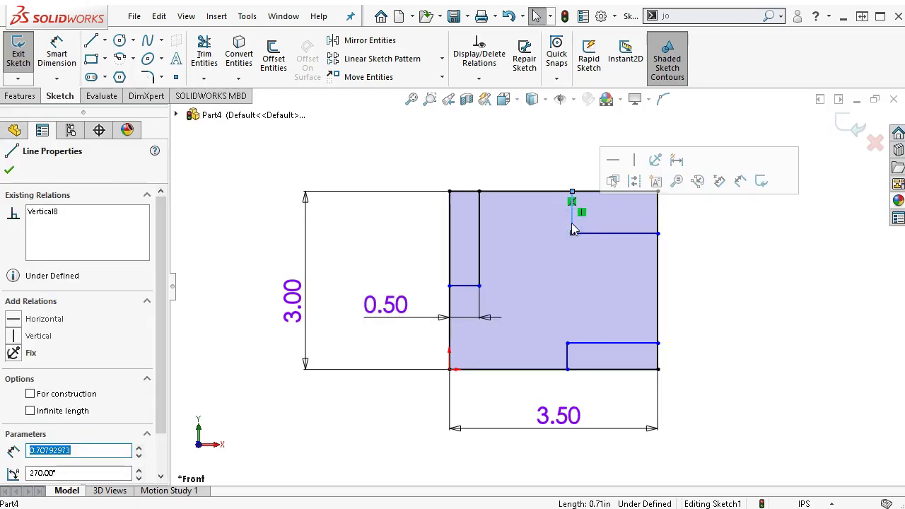
pyautogui.keyDown('ctrl'); pyautogui.click(472, 287); pyautogui.keyUp('ctrl')
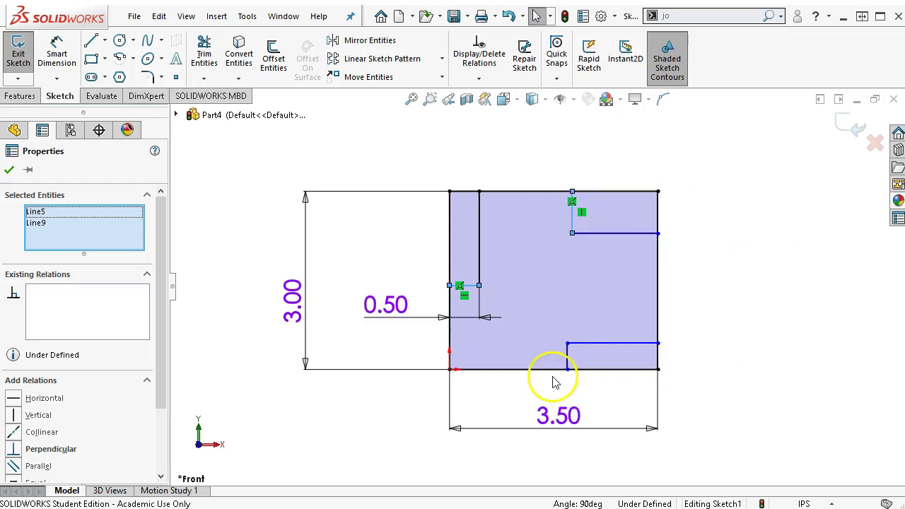
pyautogui.keyDown('ctrl'); pyautogui.click(567, 358); pyautogui.keyUp('ctrl')
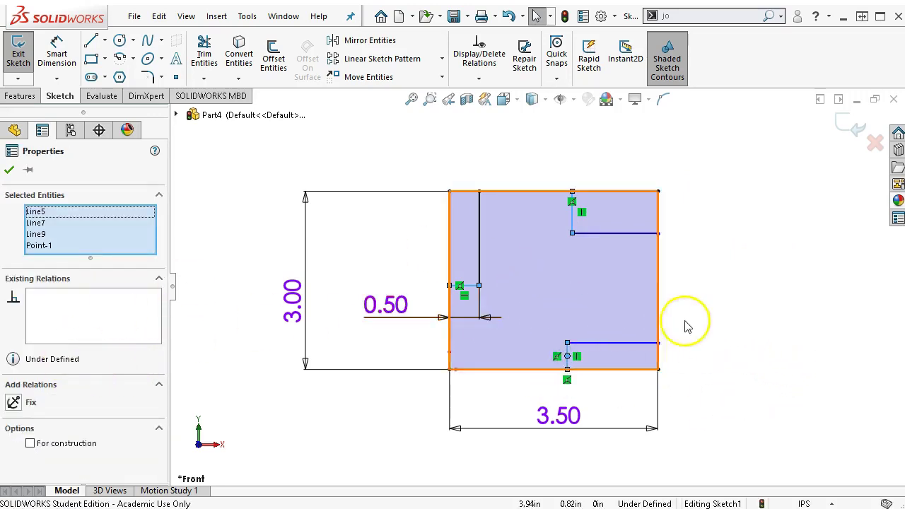
pyautogui.click(707, 282)
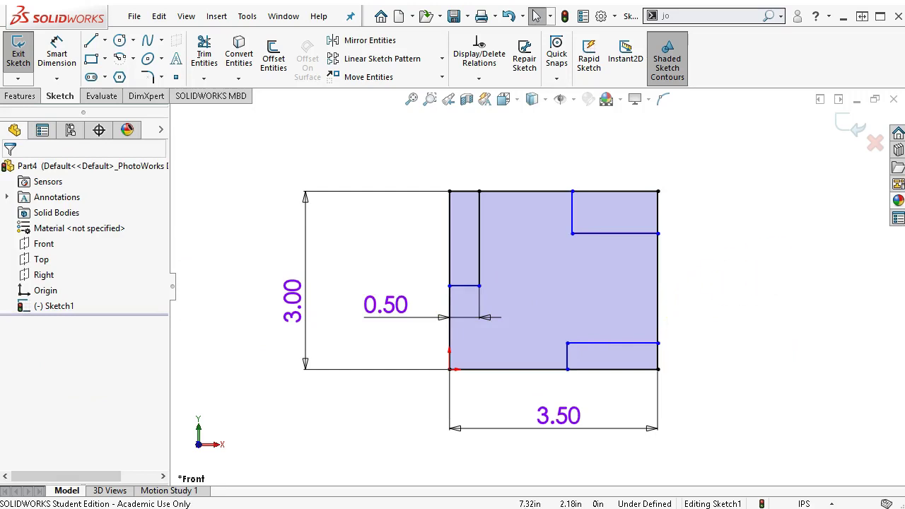
# Make the short horizontal line of the upper-left notch and the short vertical lines of the two right notches equal in length
pyautogui.click(571, 223)
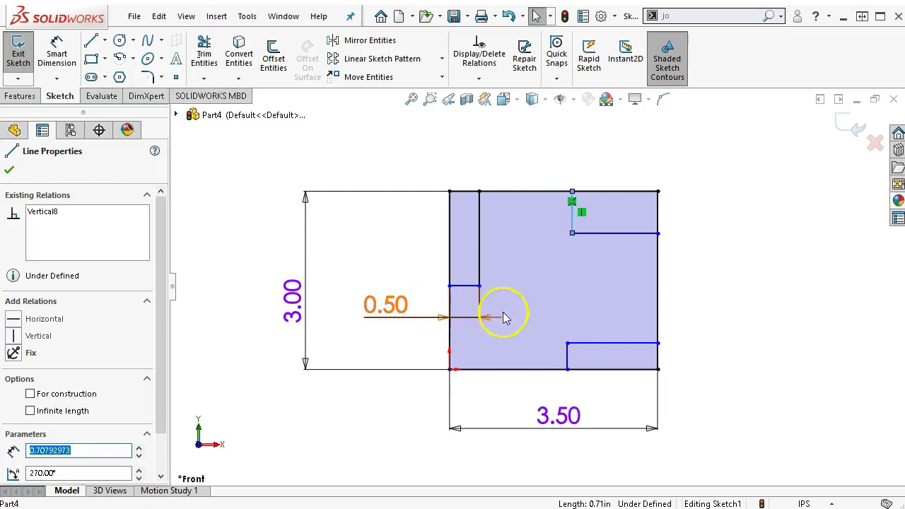
pyautogui.keyDown('ctrl'); pyautogui.click(469, 287); pyautogui.keyUp('ctrl')
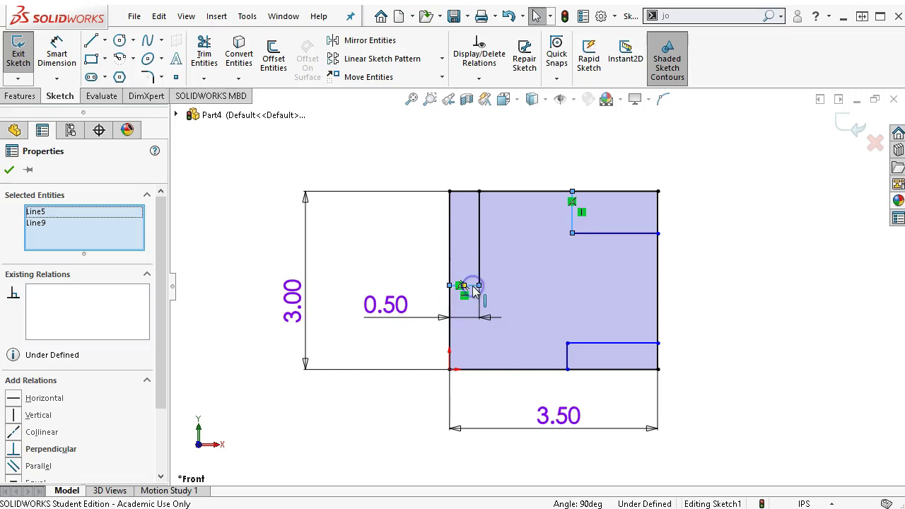
pyautogui.keyDown('ctrl'); pyautogui.click(567, 361); pyautogui.keyUp('ctrl')
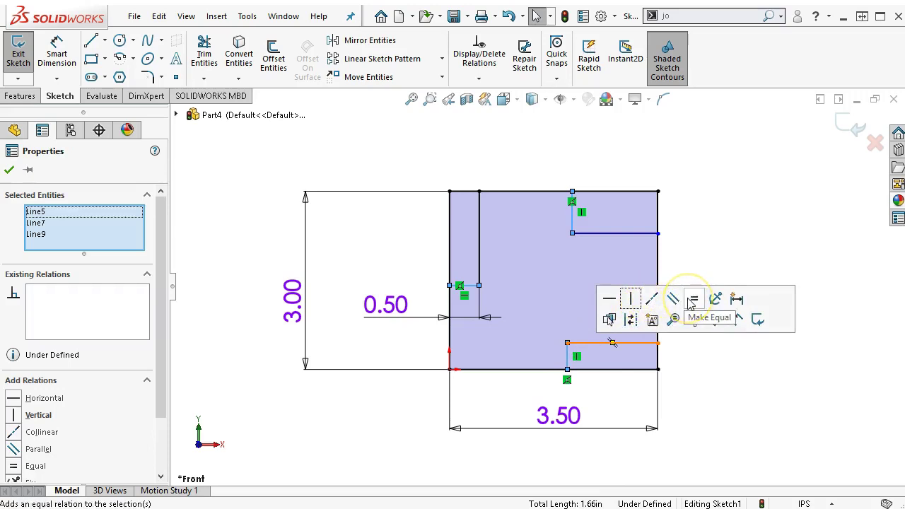
pyautogui.click(15, 466)
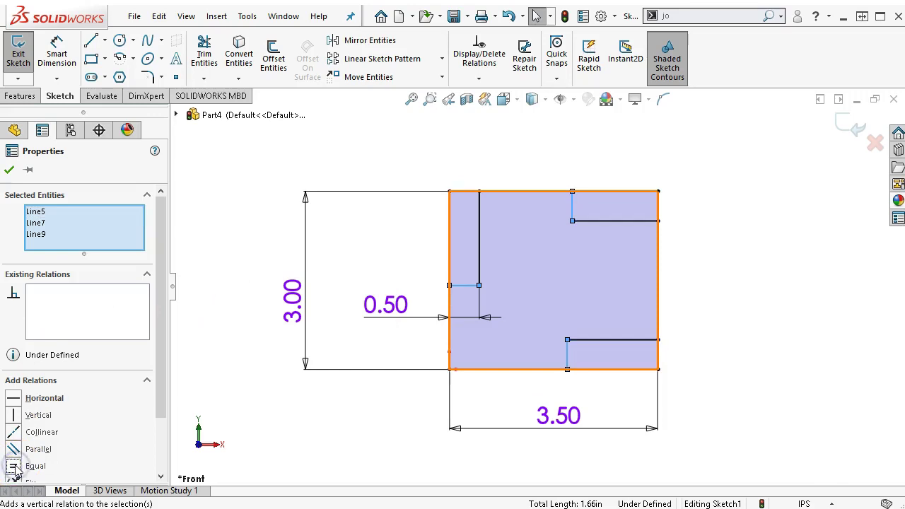
pyautogui.click(778, 236)
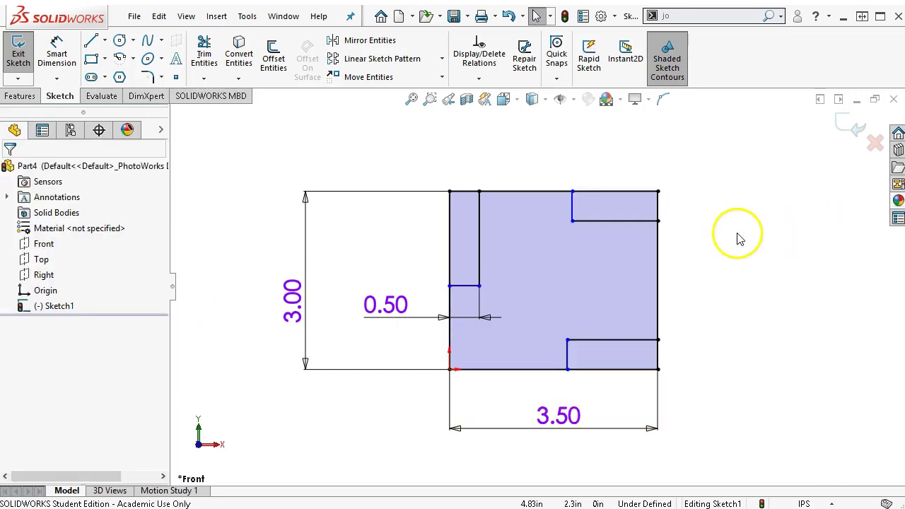
# Dimension the distance between the vertical lines of the upper-left and upper-right notches to 2 in
pyautogui.rightClick(738, 236)
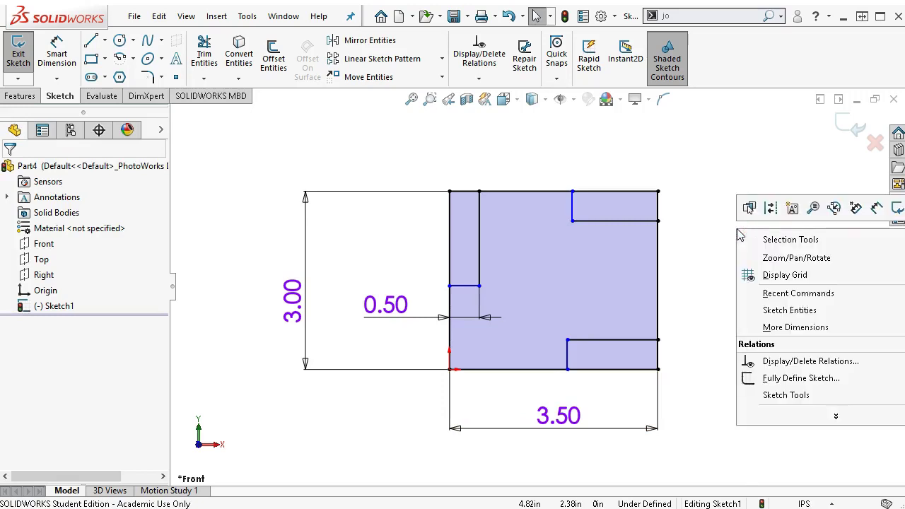
pyautogui.click(877, 207)
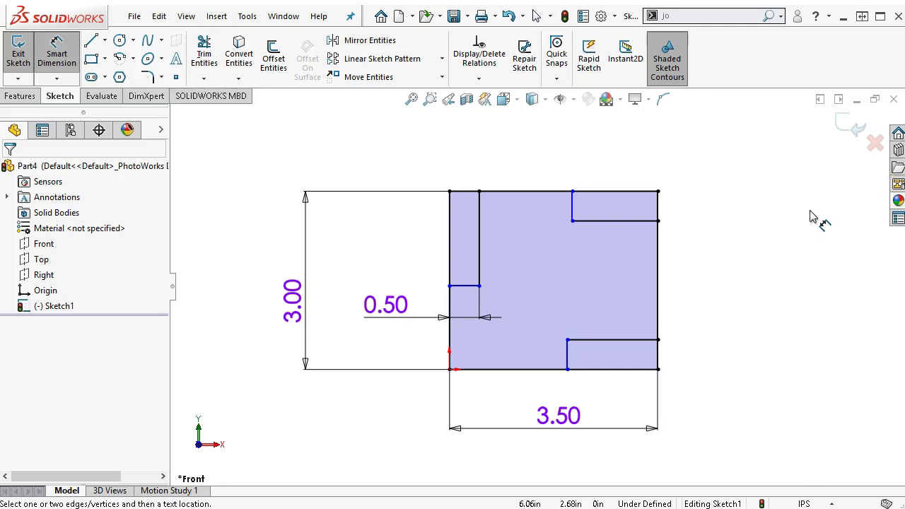
pyautogui.click(479, 210)
pyautogui.click(574, 205)
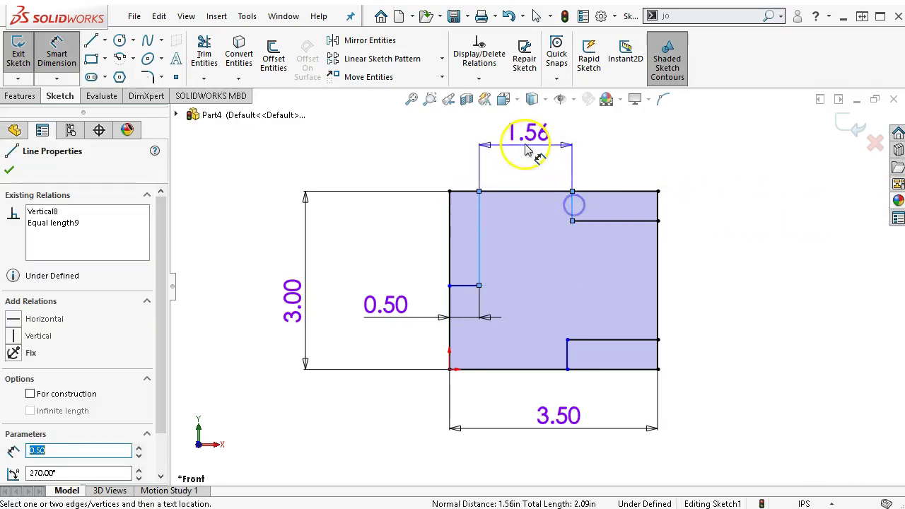
pyautogui.click(525, 148)
pyautogui.write('2')
pyautogui.press('Return')
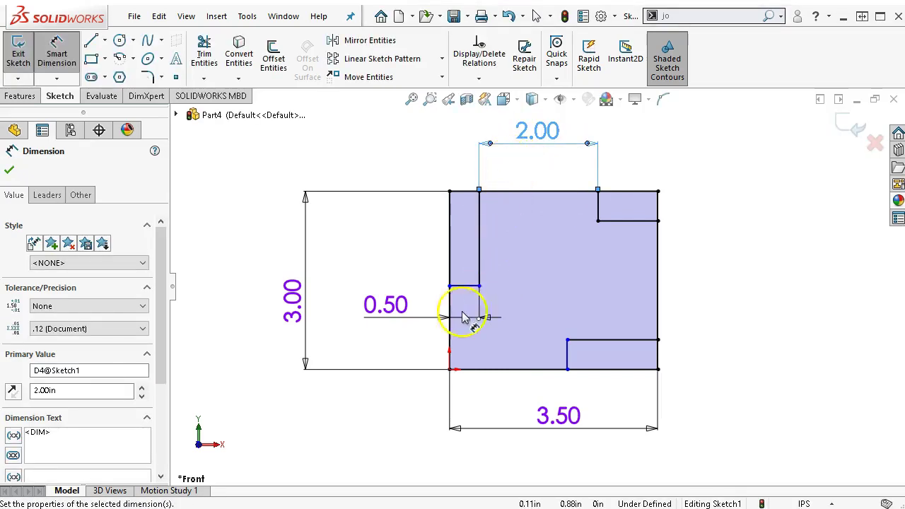
# Dimension the height of the upper-left notch's horizontal line above the bottom edge to 1.5 in
pyautogui.click(472, 288)
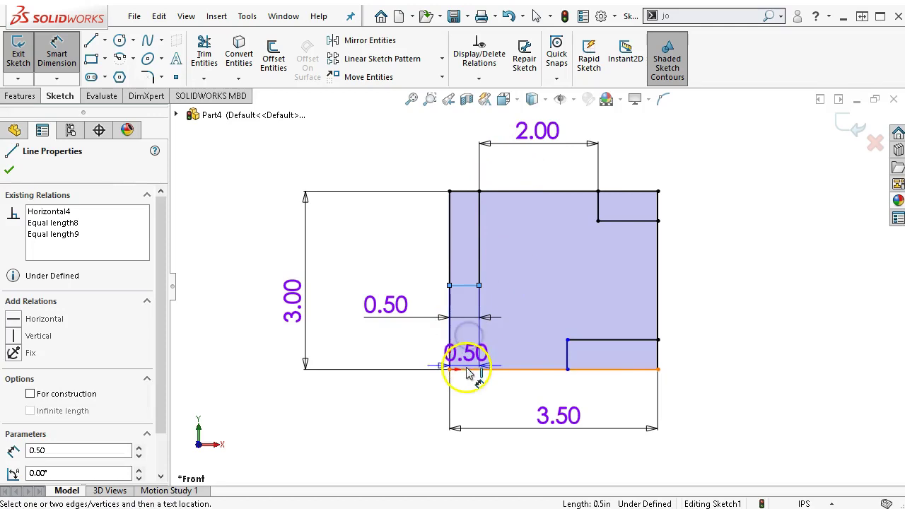
pyautogui.click(466, 368)
pyautogui.click(349, 332)
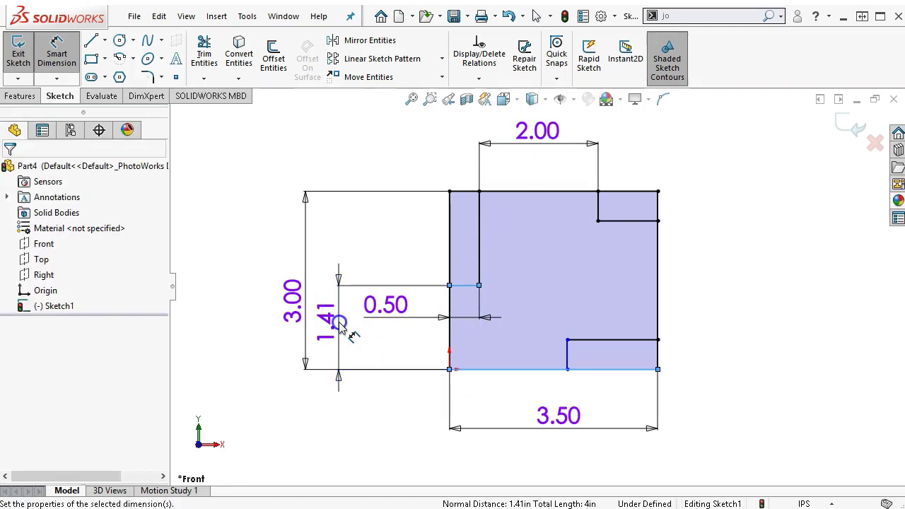
pyautogui.write('1.5')
pyautogui.press('Return')
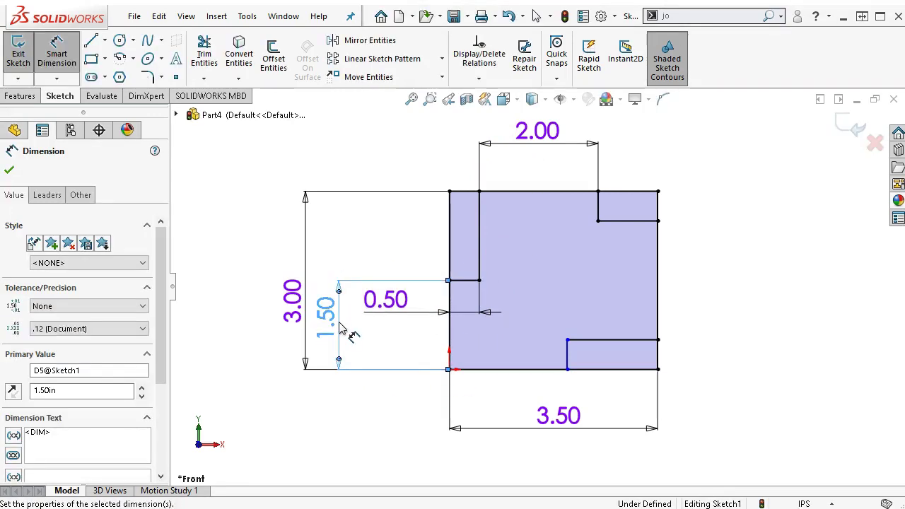
# Dimension the distance from the left edge to the lower-right notch's vertical line to 2 in and finish dimensioning
pyautogui.click(449, 355)
pyautogui.click(568, 361)
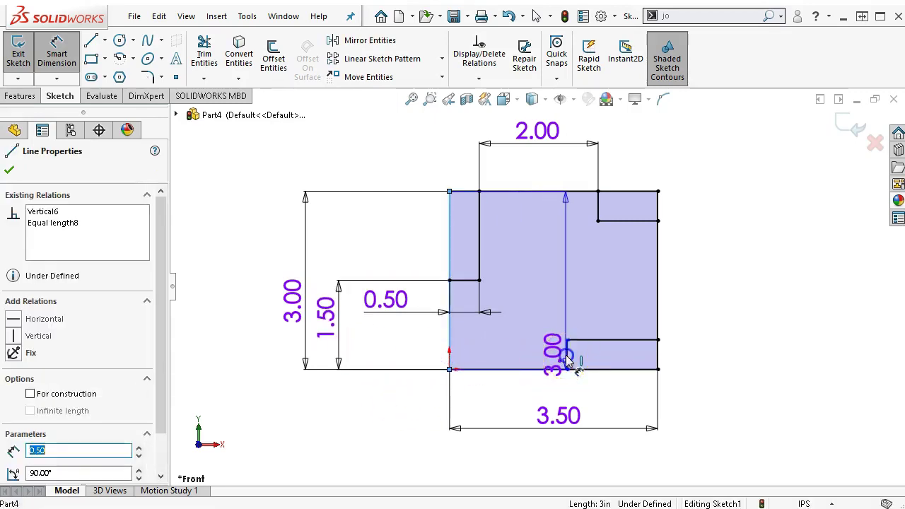
pyautogui.click(517, 397)
pyautogui.write('2')
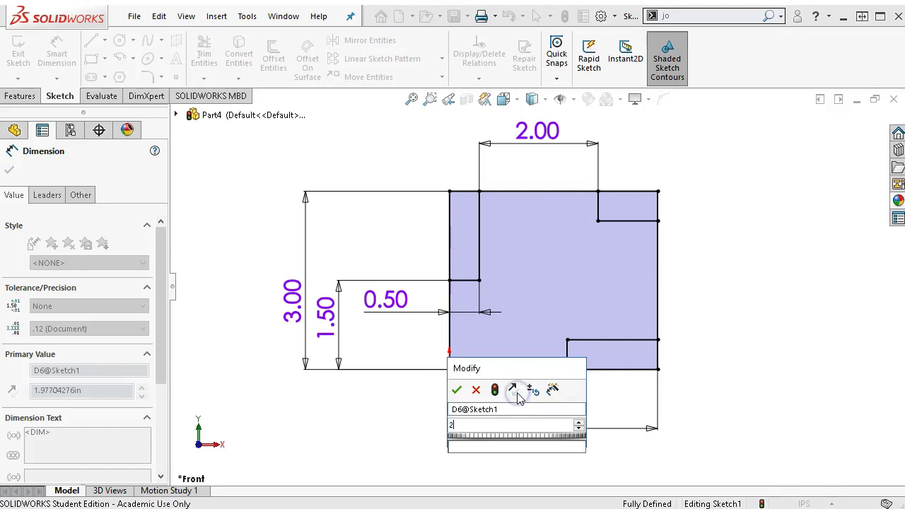
pyautogui.press('Return')
pyautogui.rightClick(721, 237)
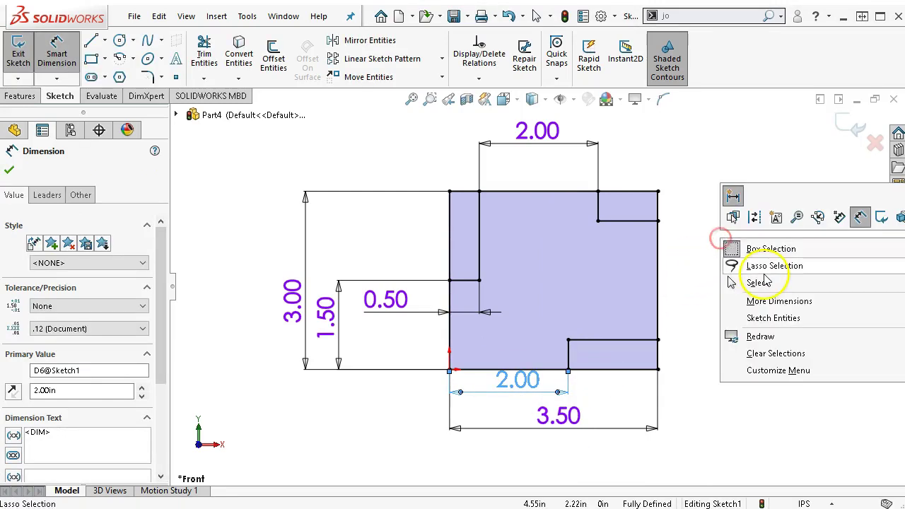
pyautogui.click(762, 282)
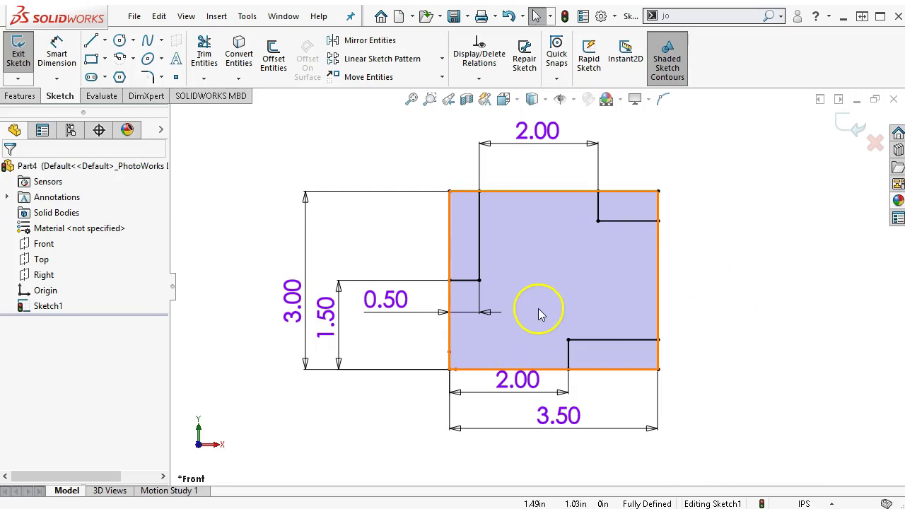
# Extrude only the central notched region of the sketch as a blind boss 1.125 in deep in the reversed direction
pyautogui.click(17, 95)
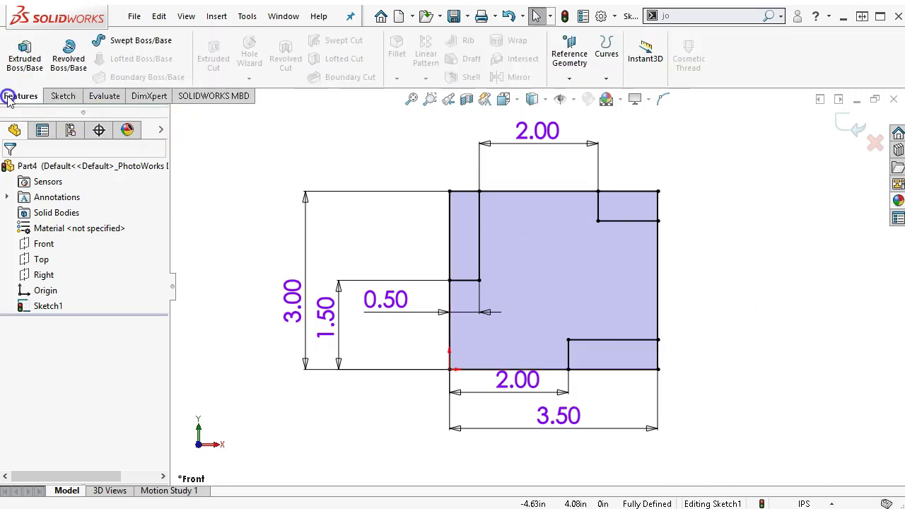
pyautogui.click(25, 57)
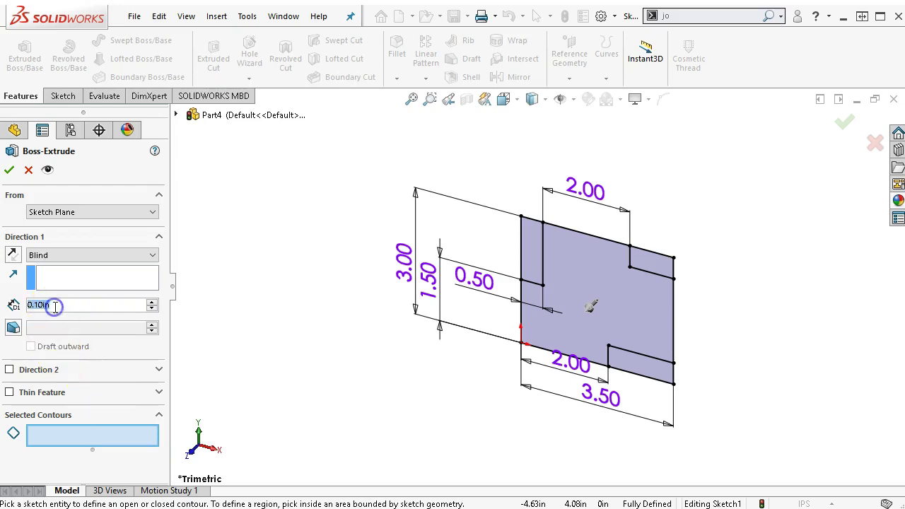
pyautogui.write('1.125')
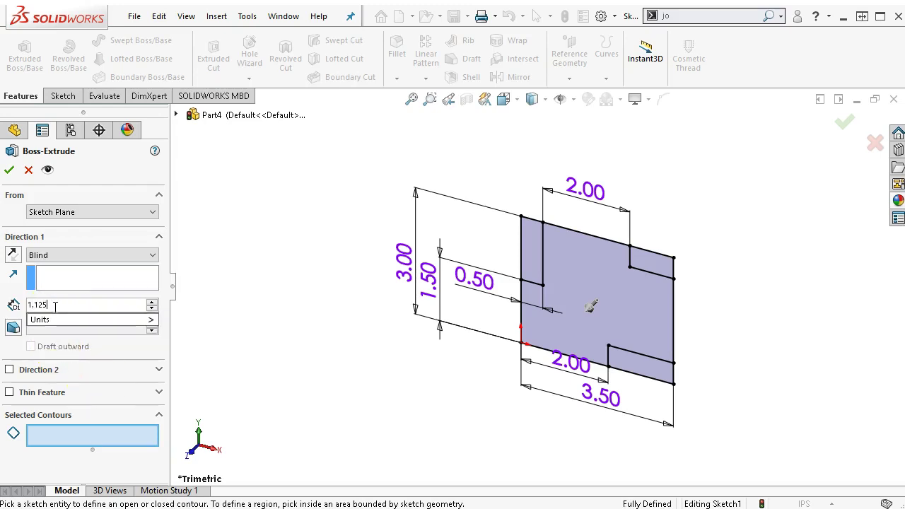
pyautogui.press('Return')
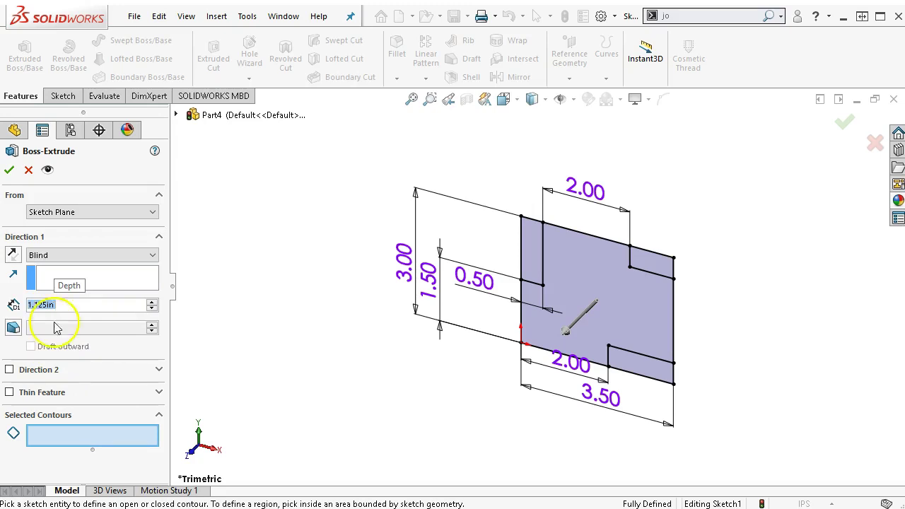
pyautogui.click(95, 437)
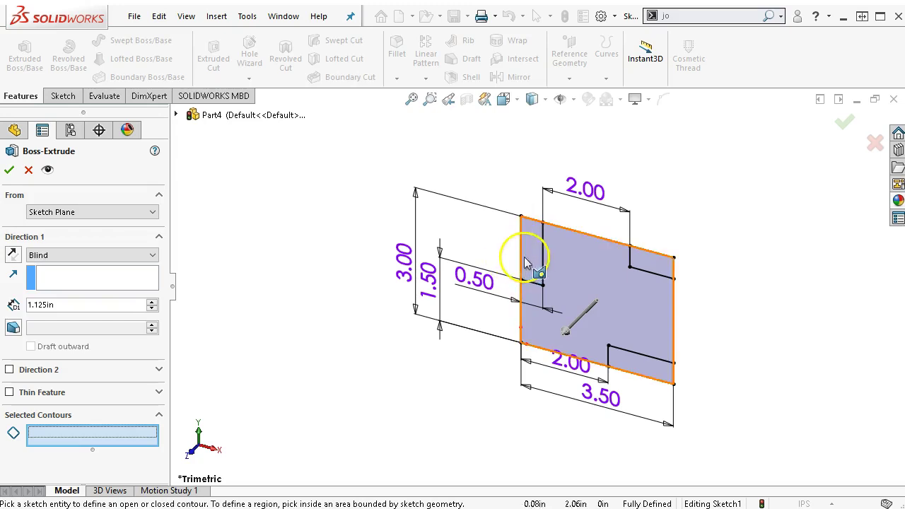
pyautogui.click(532, 263)
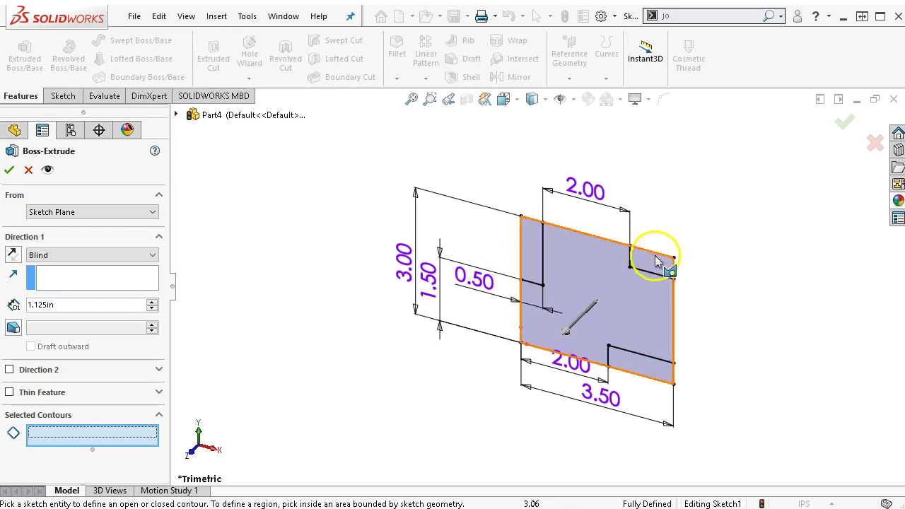
pyautogui.click(610, 290)
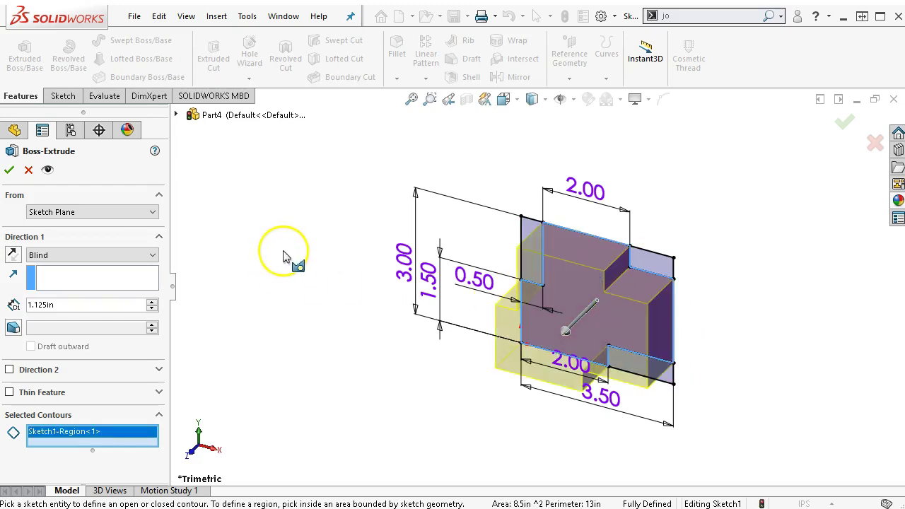
pyautogui.click(12, 255)
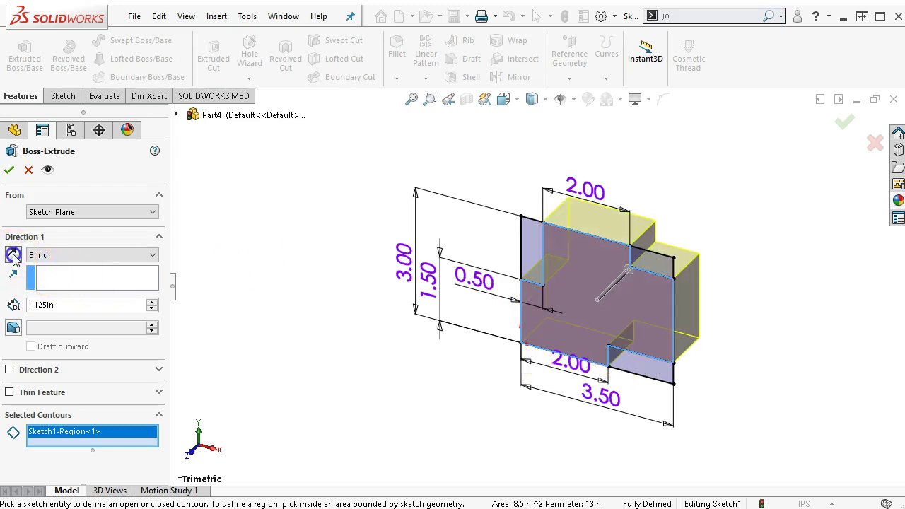
pyautogui.click(10, 171)
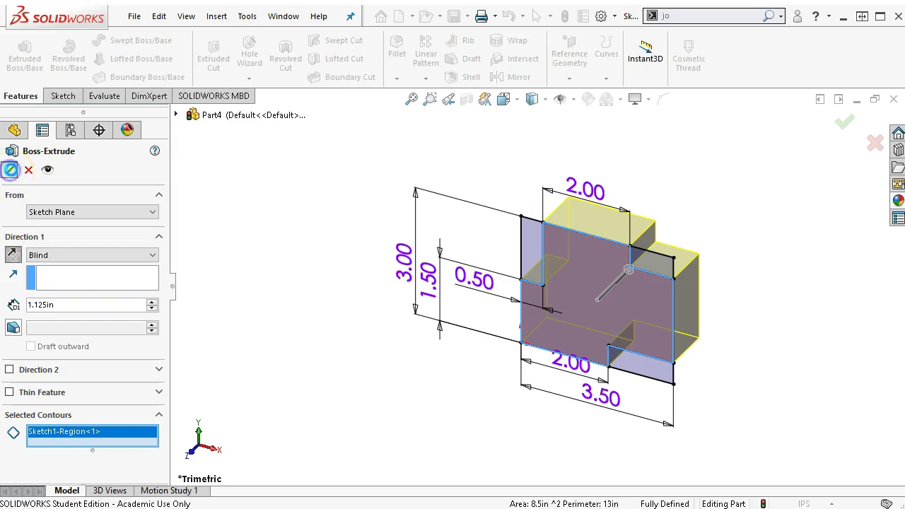
pyautogui.click(329, 347)
# Examine the extruded block from the front and at an angle, including its front face and the Front plane
pyautogui.hotkey('ctrl', '1')
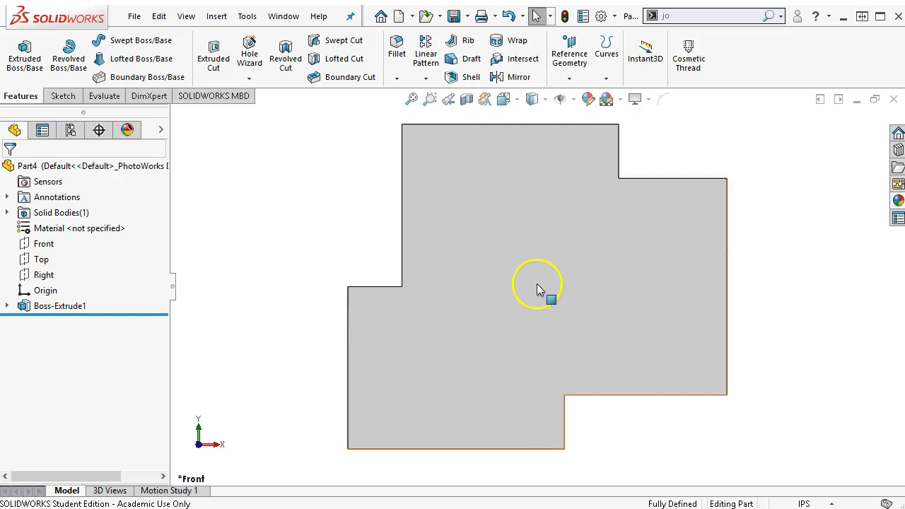
pyautogui.scroll(1, 537, 286)
pyautogui.moveTo(526, 273); pyautogui.dragTo(495, 368, button='middle')
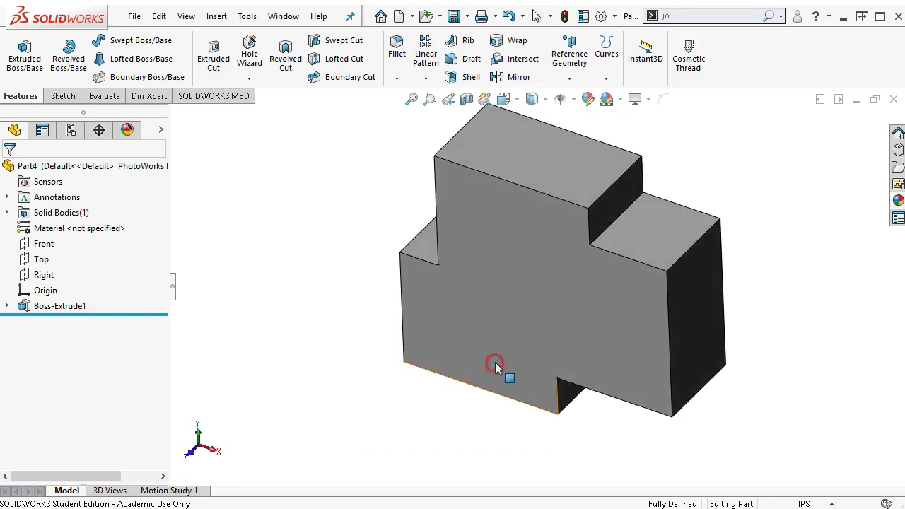
pyautogui.moveTo(611, 267); pyautogui.dragTo(564, 269, button='middle')
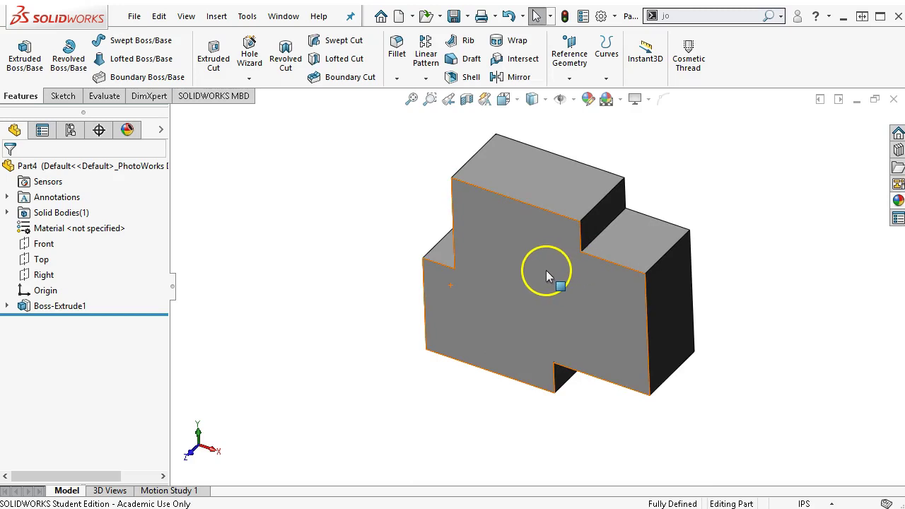
pyautogui.click(543, 274)
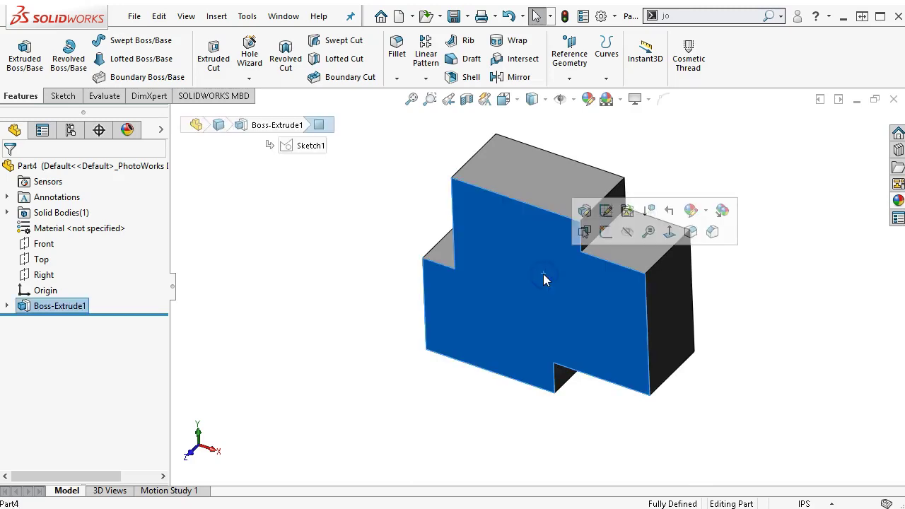
pyautogui.click(565, 262)
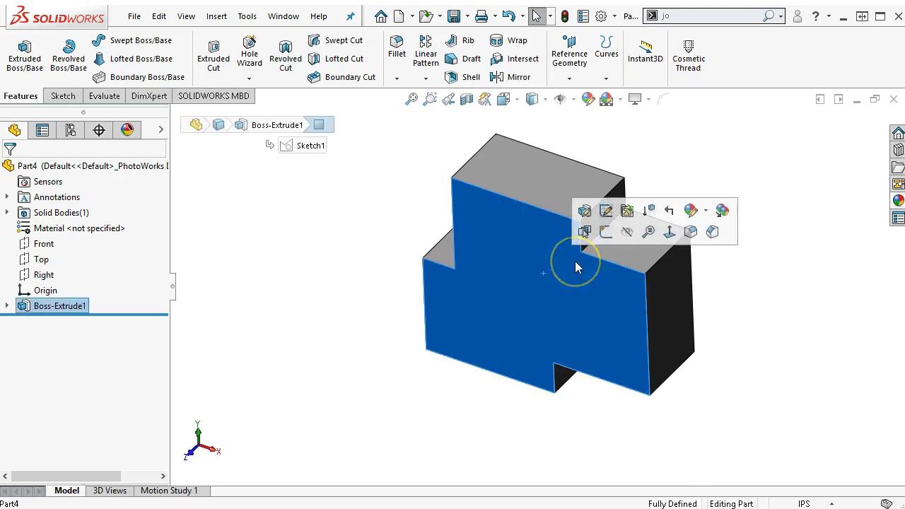
pyautogui.click(486, 287)
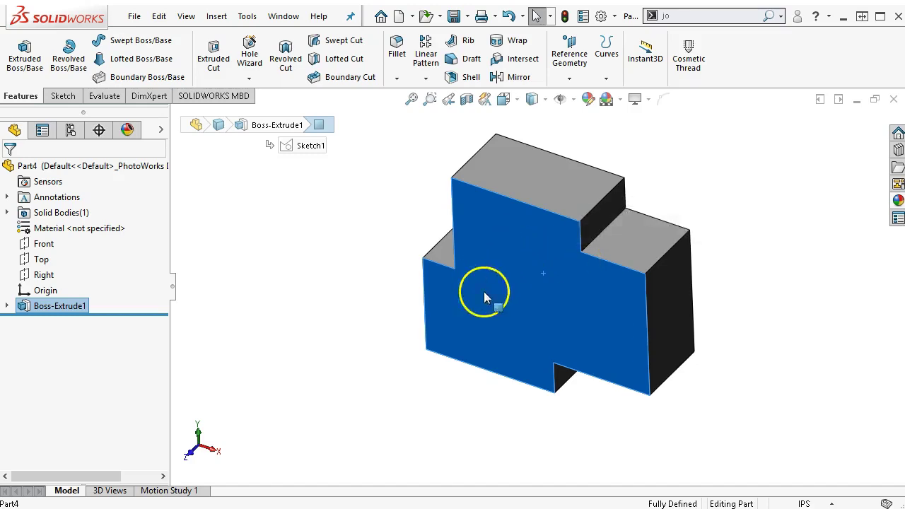
pyautogui.click(44, 244)
pyautogui.click(249, 232)
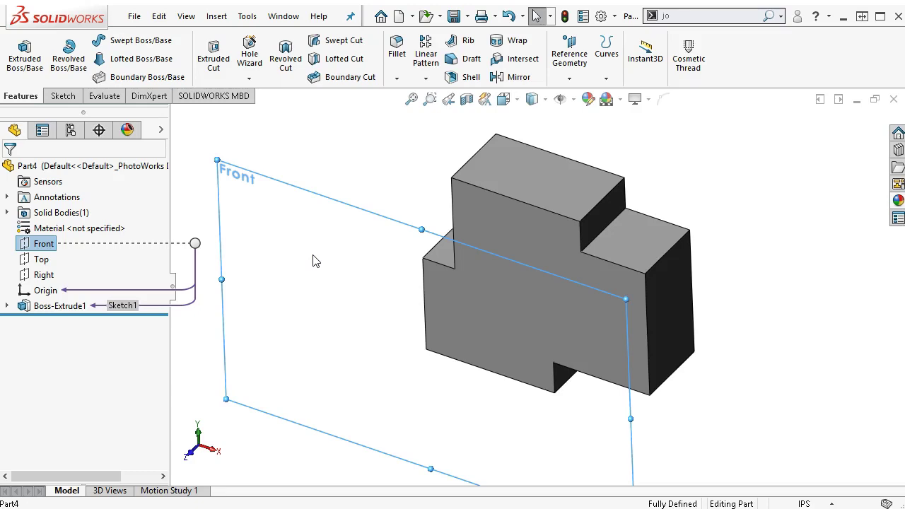
# Start a new sketch on the extruded block's front face and view it straight on from the front
pyautogui.click(516, 314)
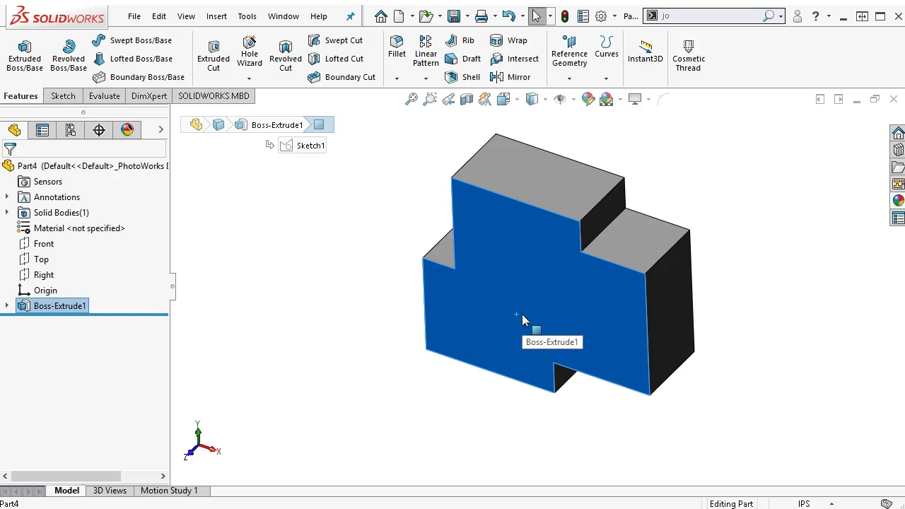
pyautogui.click(493, 311)
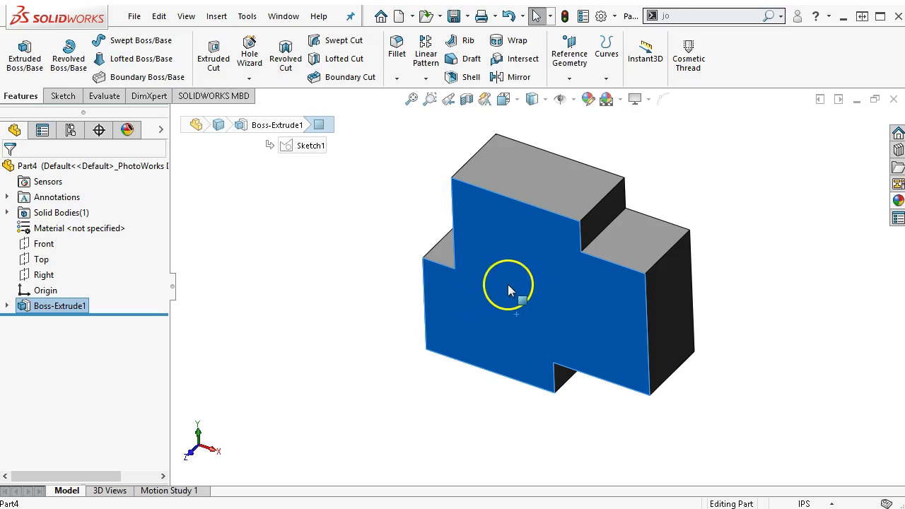
pyautogui.rightClick(509, 282)
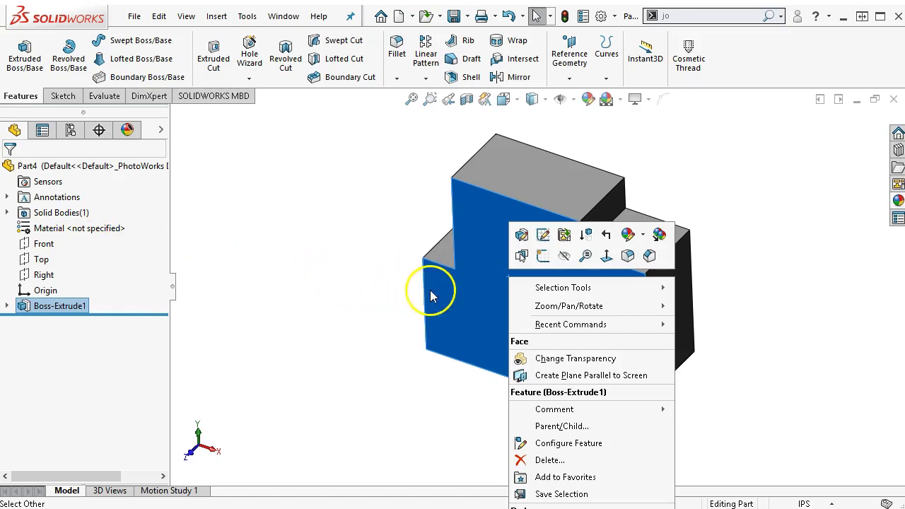
pyautogui.click(542, 258)
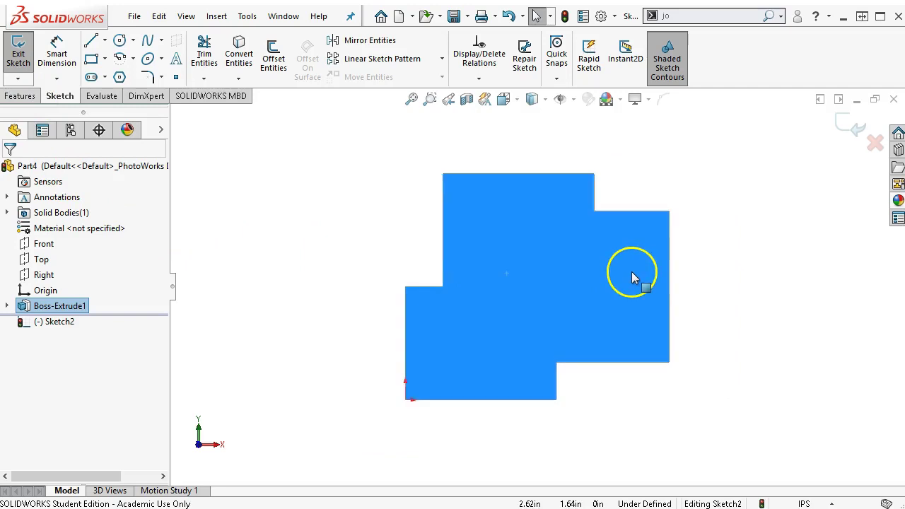
pyautogui.scroll(3, 622, 279)
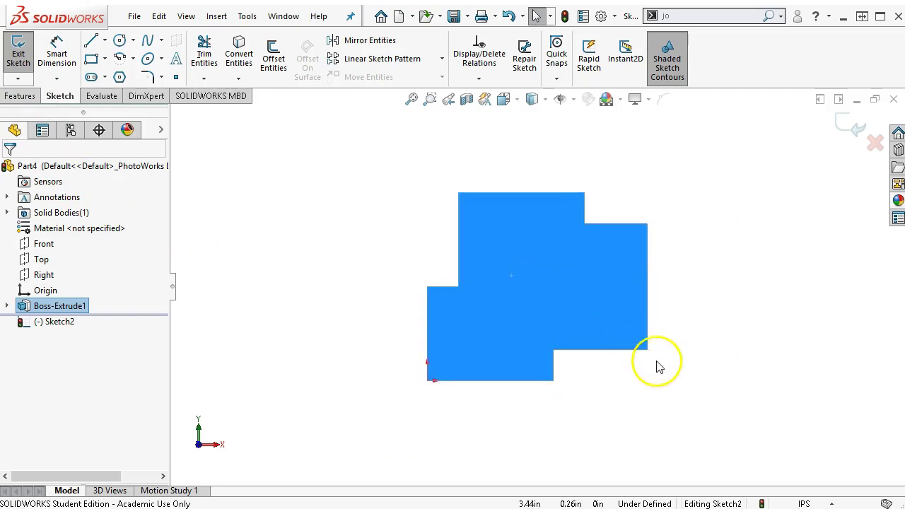
pyautogui.moveTo(757, 281); pyautogui.dragTo(734, 363, button='middle')
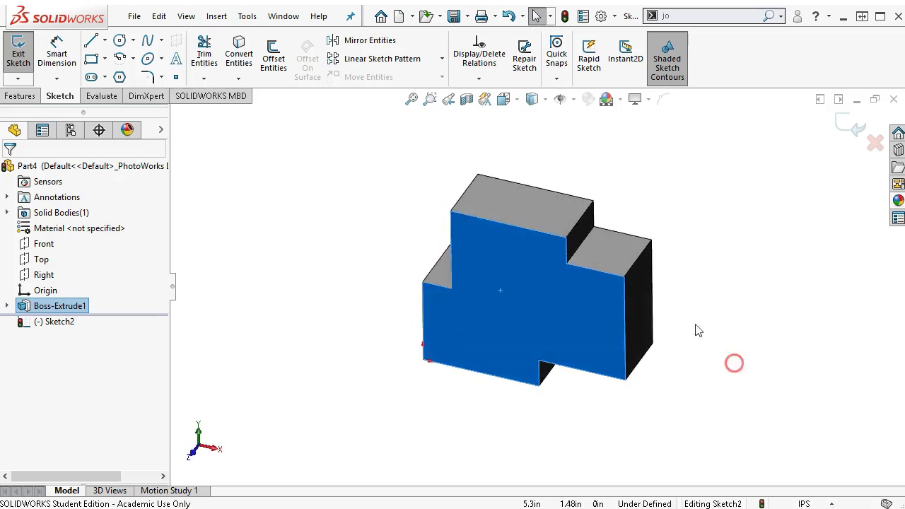
pyautogui.scroll(-2, 449, 239)
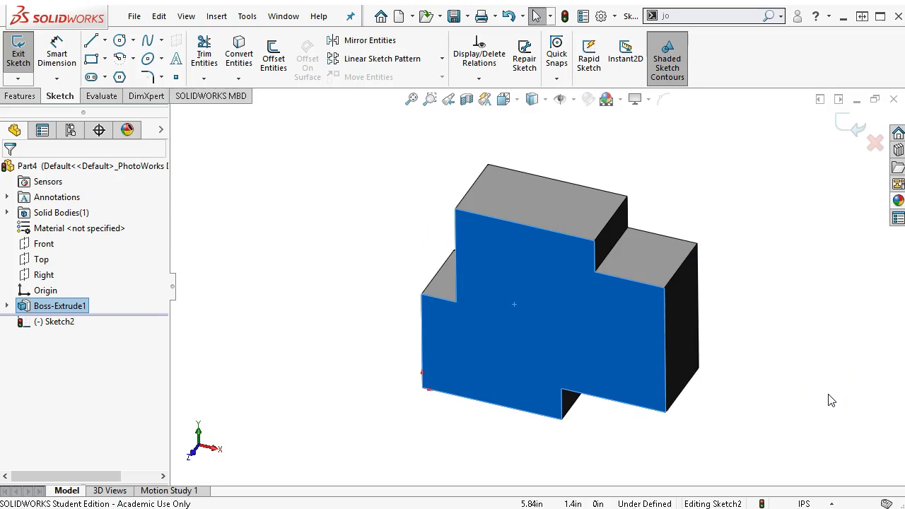
pyautogui.hotkey('ctrl', '1')
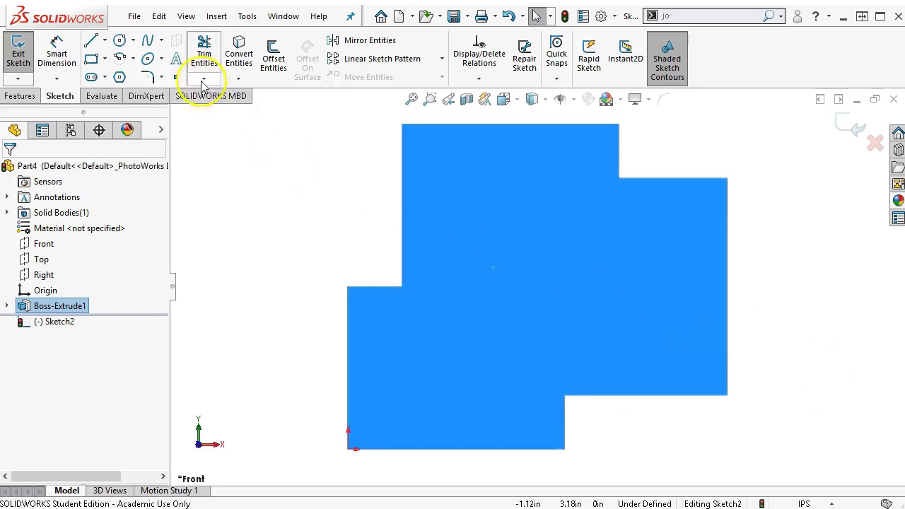
# Sketch three separate circles on the front face: lower-left about 0.74 in diameter, right about 0.59 in, and a smaller one near the upper middle
pyautogui.click(118, 43)
pyautogui.click(479, 384)
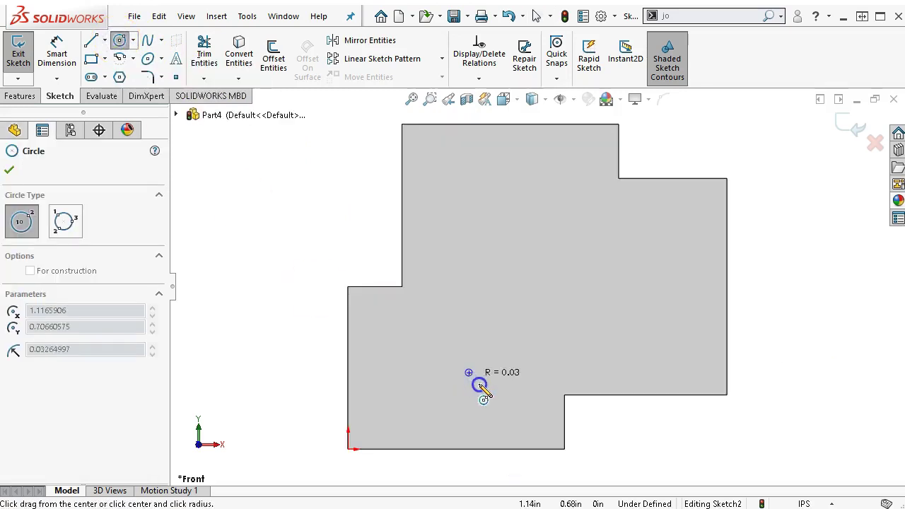
pyautogui.click(498, 402)
pyautogui.click(508, 203)
pyautogui.click(526, 219)
pyautogui.click(630, 274)
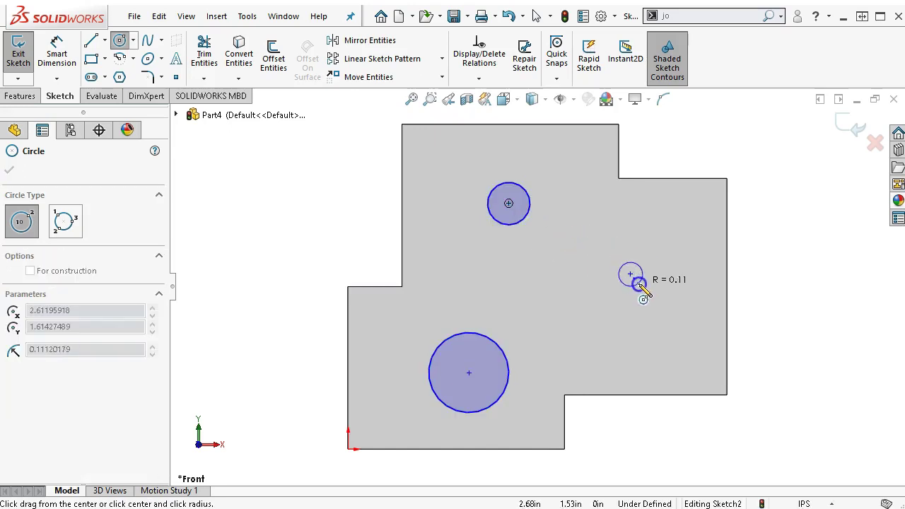
pyautogui.click(649, 301)
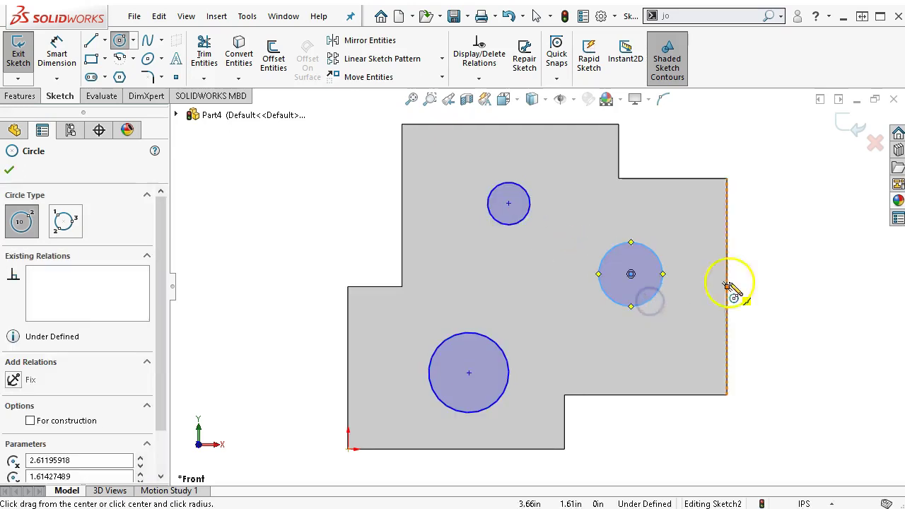
pyautogui.rightClick(798, 222)
pyautogui.click(800, 220)
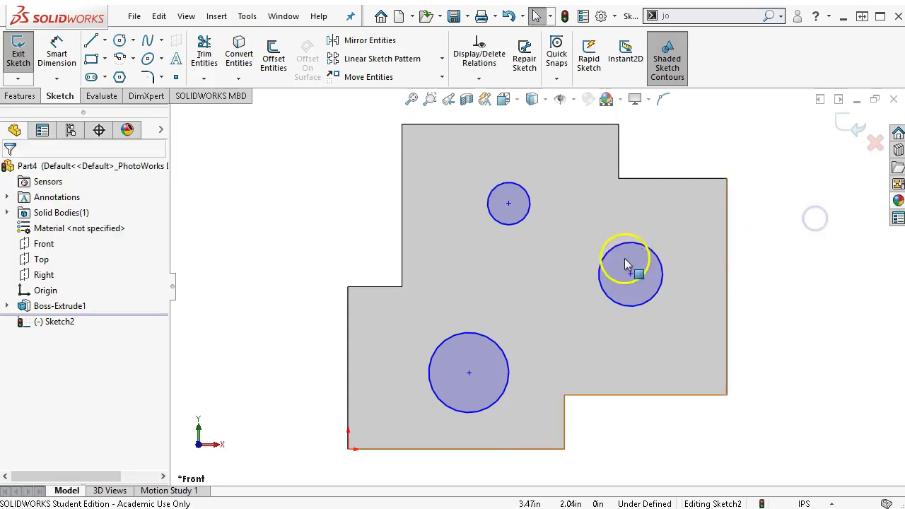
pyautogui.moveTo(631, 280); pyautogui.dragTo(663, 287)
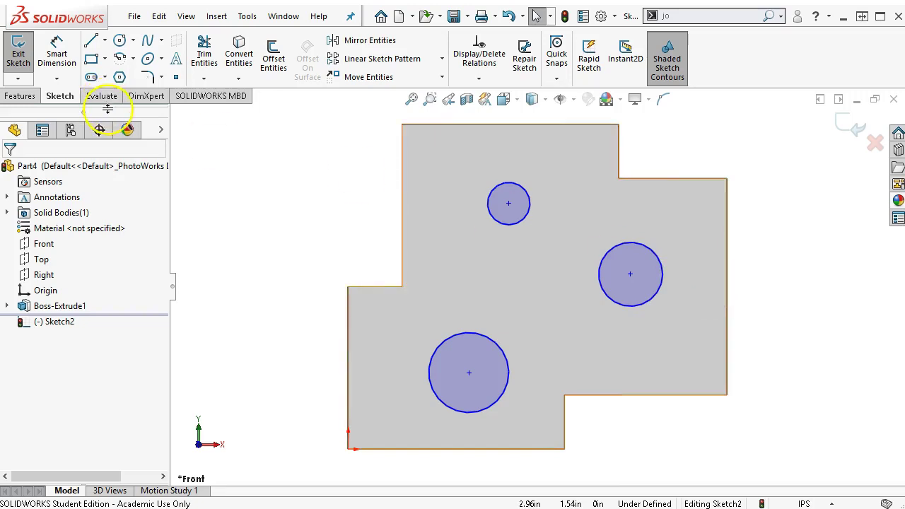
# Dimension the diameter of the circle on the block's right part to 0.5 in
pyautogui.click(58, 49)
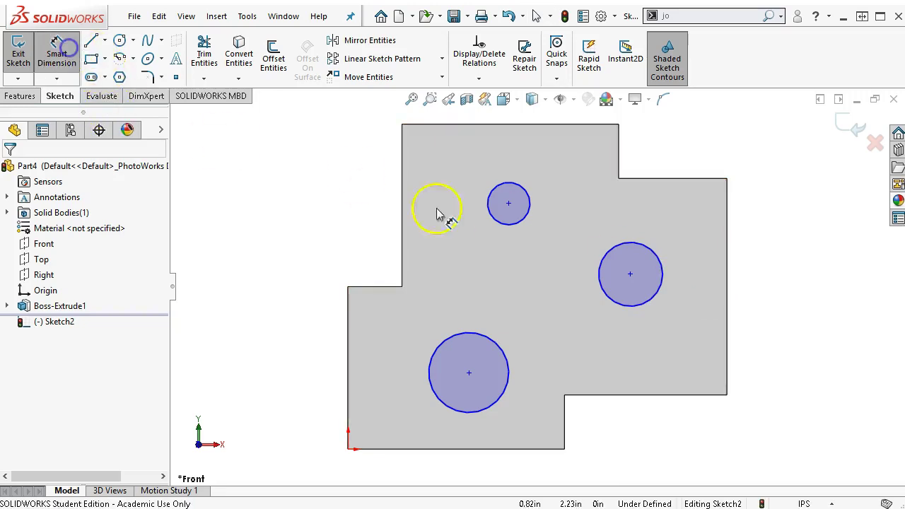
pyautogui.click(656, 257)
pyautogui.click(790, 210)
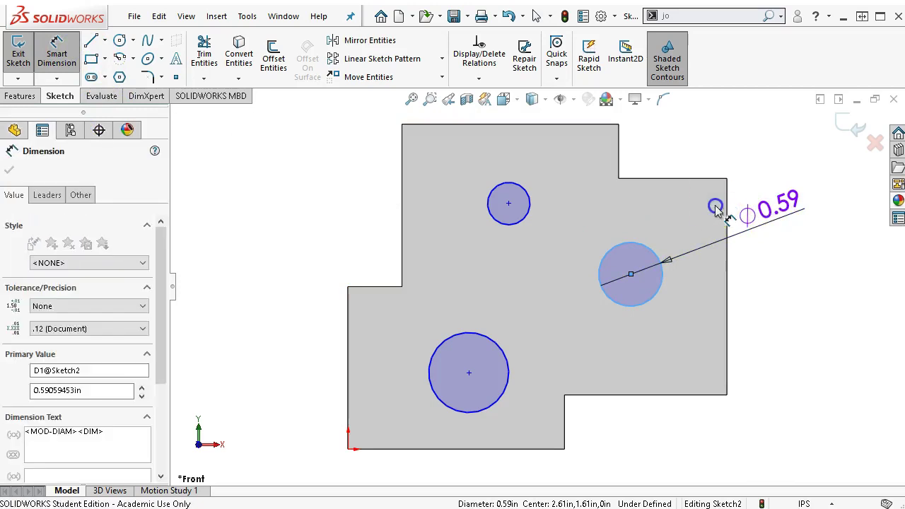
pyautogui.write('.5')
pyautogui.click(713, 215)
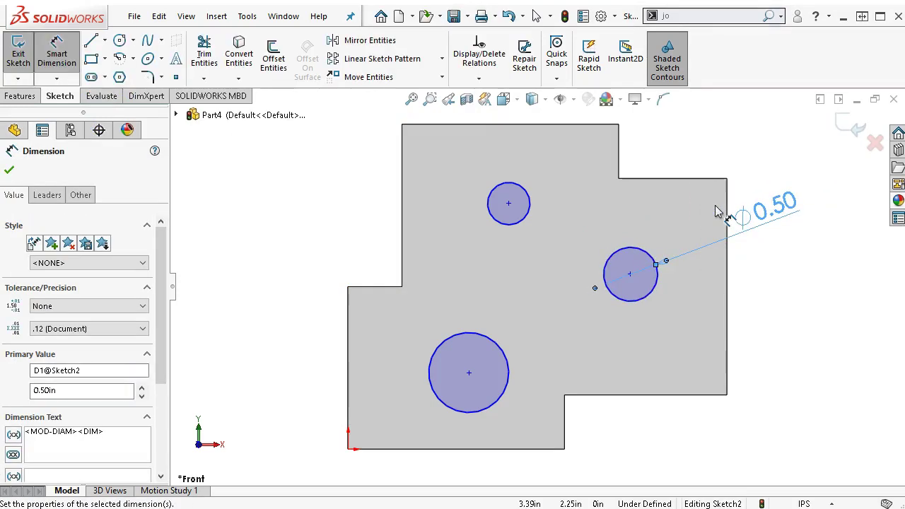
# Dimension the lower-left circle's diameter to 1 in and finish dimensioning
pyautogui.click(499, 397)
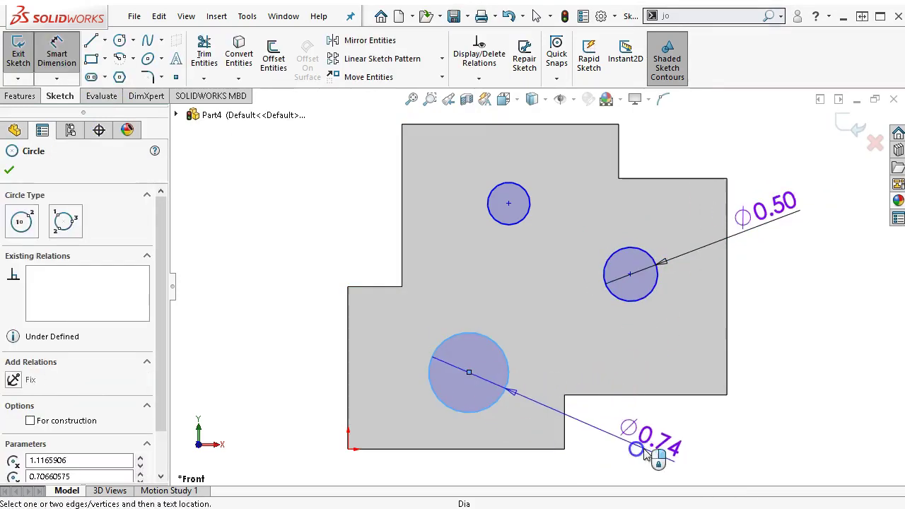
pyautogui.click(645, 452)
pyautogui.write('1.')
pyautogui.press('Return')
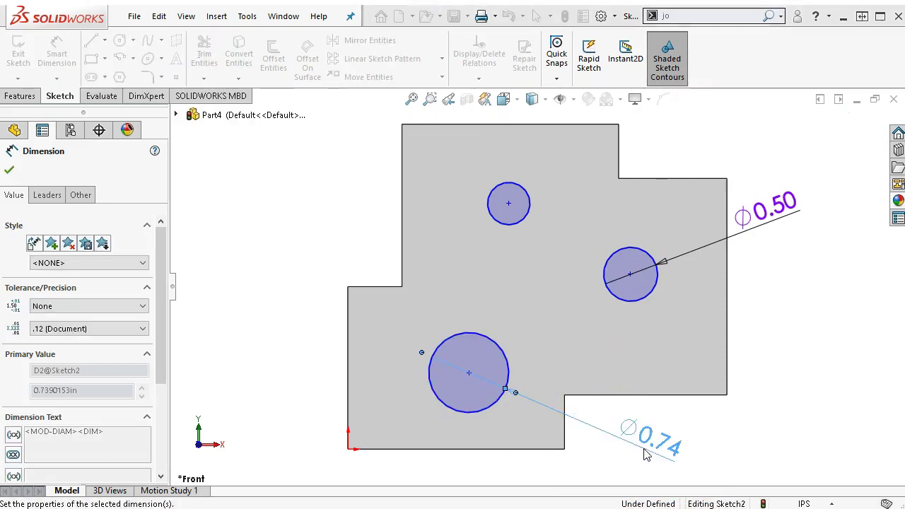
pyautogui.rightClick(773, 308)
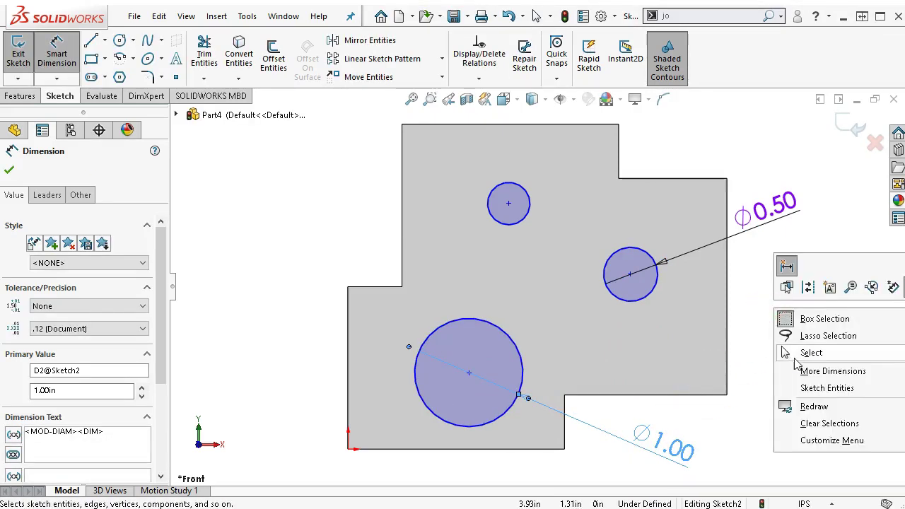
pyautogui.click(811, 352)
# Add an Equal relation between the 0.50 in circle and the upper circle
pyautogui.click(653, 291)
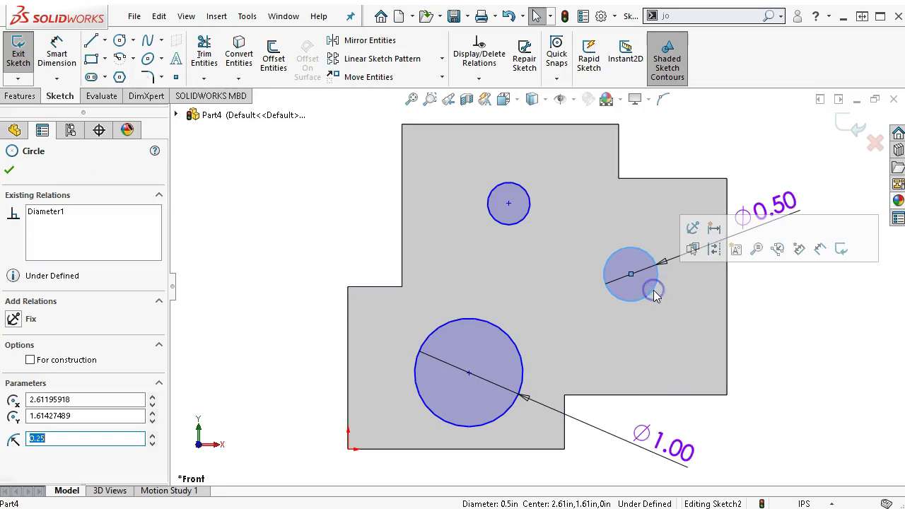
pyautogui.keyDown('ctrl'); pyautogui.click(500, 213); pyautogui.keyUp('ctrl')
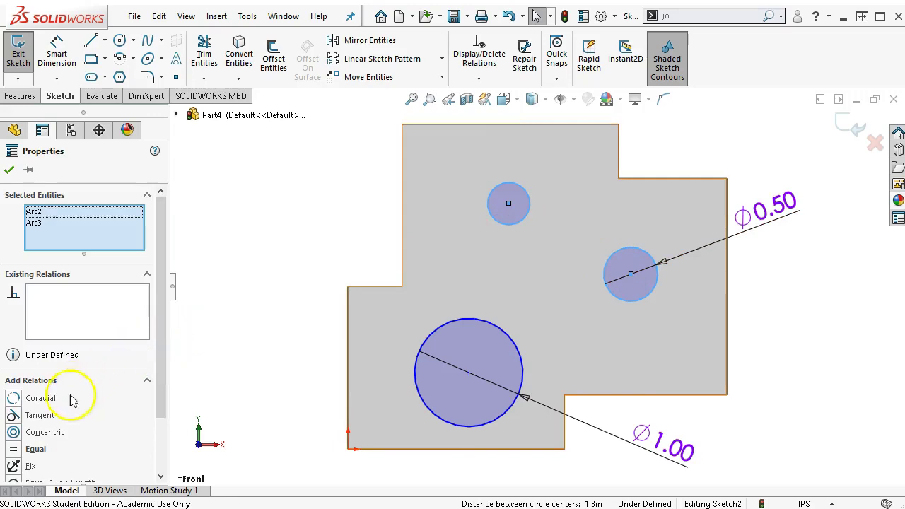
pyautogui.click(14, 451)
pyautogui.click(306, 241)
pyautogui.press('f')
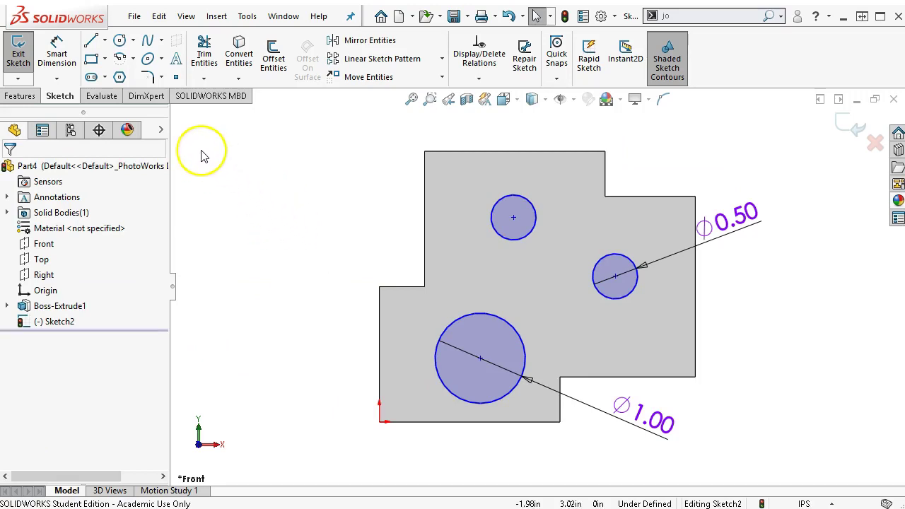
# Dimension the horizontal distance from the block's left edge to the large lower circle's center to 1 in
pyautogui.click(57, 53)
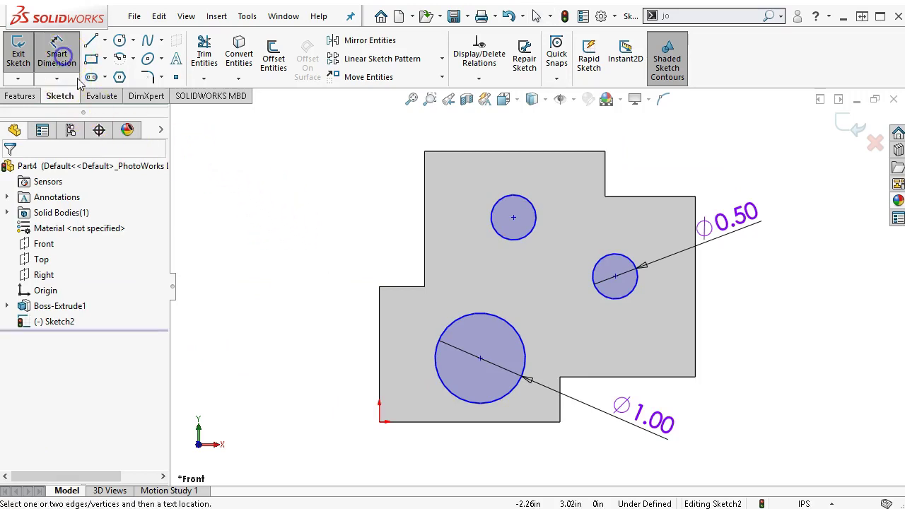
pyautogui.click(379, 380)
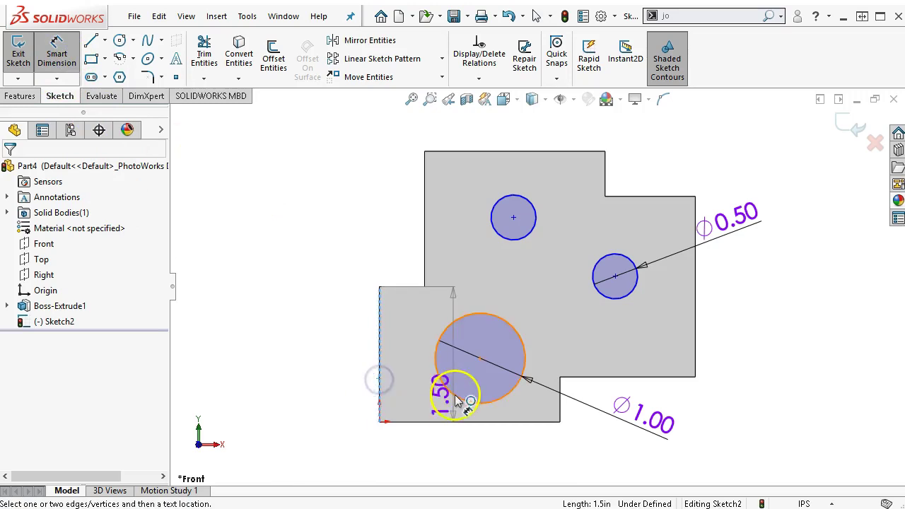
pyautogui.click(452, 396)
pyautogui.click(439, 453)
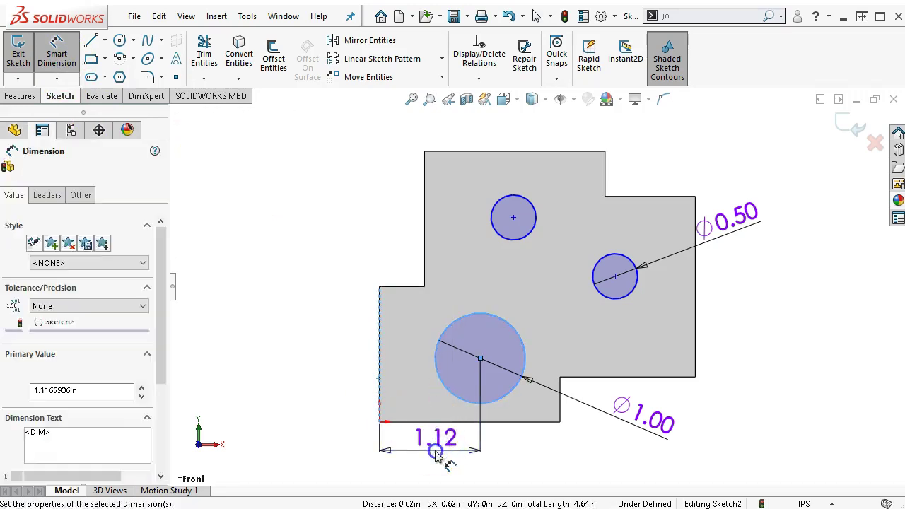
pyautogui.write('1')
pyautogui.press('Return')
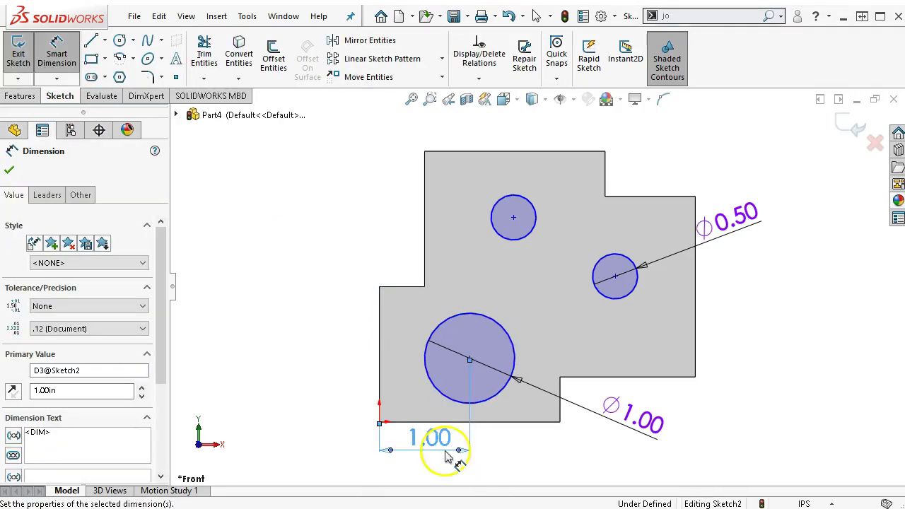
# Dimension the height of the large lower circle's center above the bottom edge to 0.75 in
pyautogui.click(501, 424)
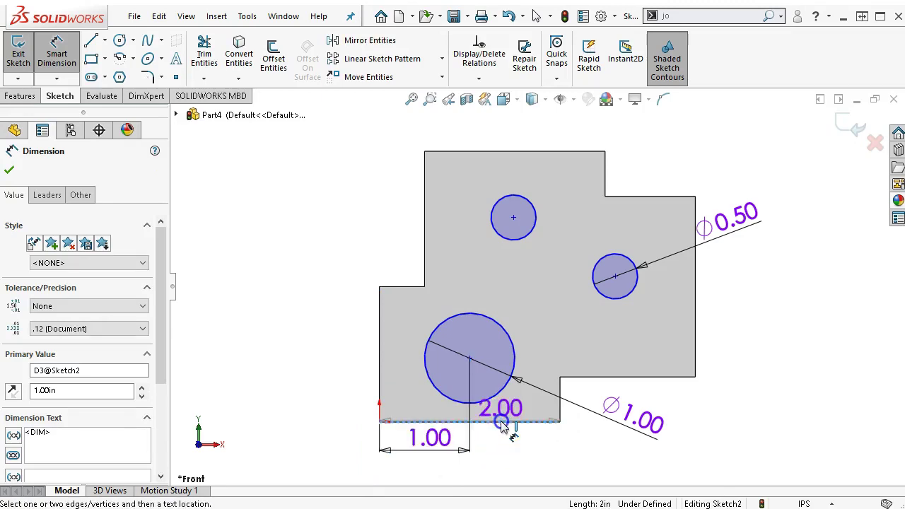
pyautogui.click(489, 402)
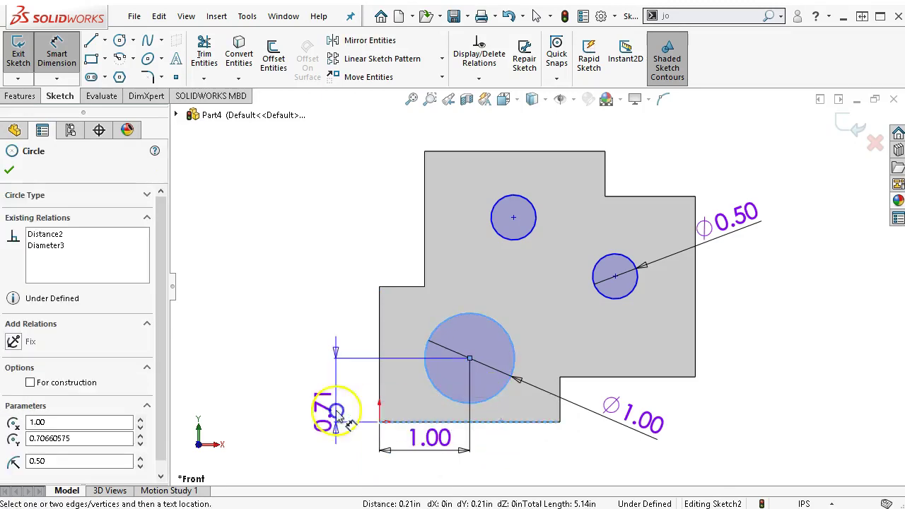
pyautogui.click(346, 396)
pyautogui.write('.75')
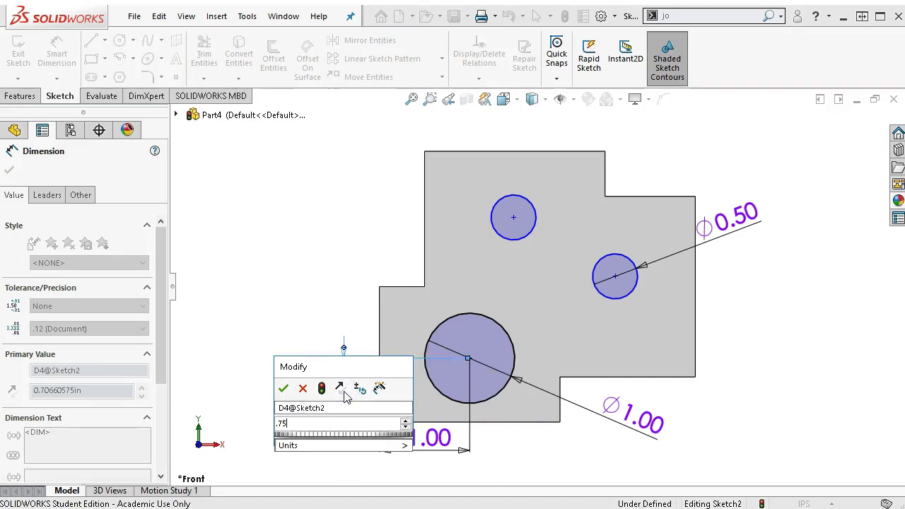
pyautogui.press('Return')
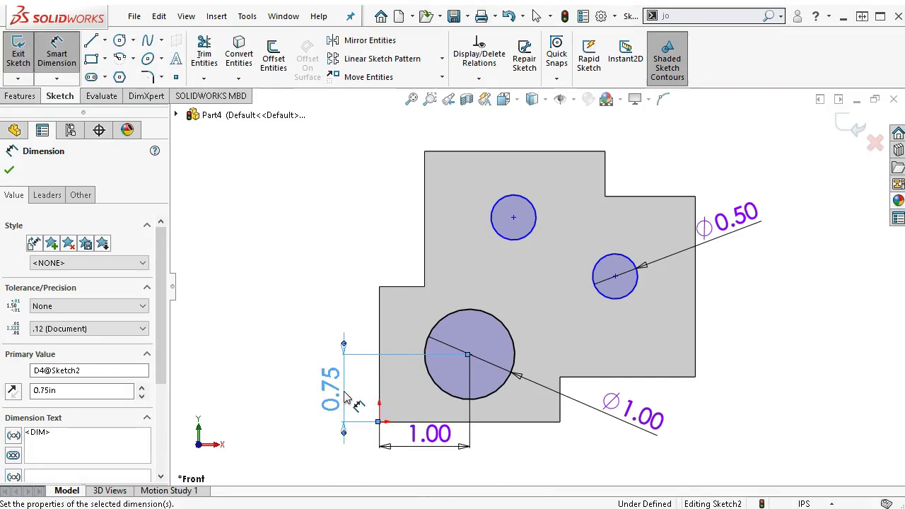
# Dimension the horizontal distance from the upper-left notch's vertical edge to the upper circle's center to 0.75 in
pyautogui.click(425, 172)
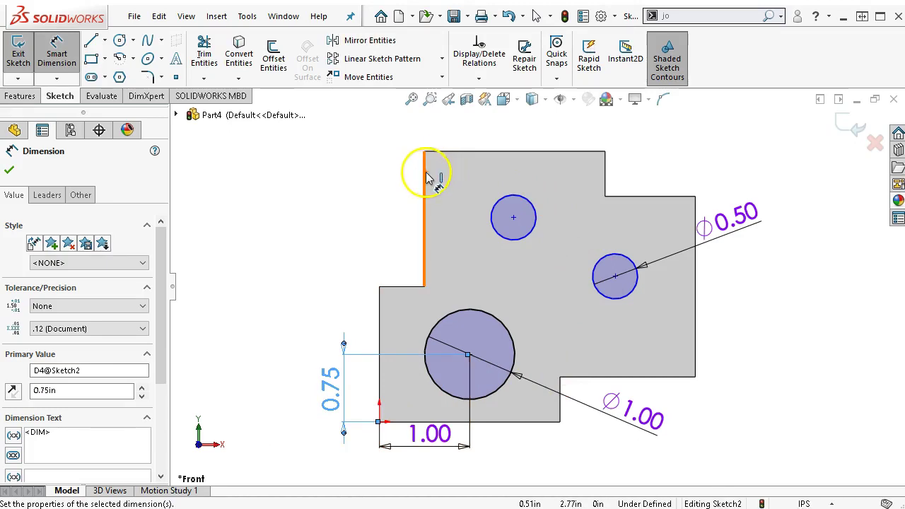
pyautogui.click(499, 200)
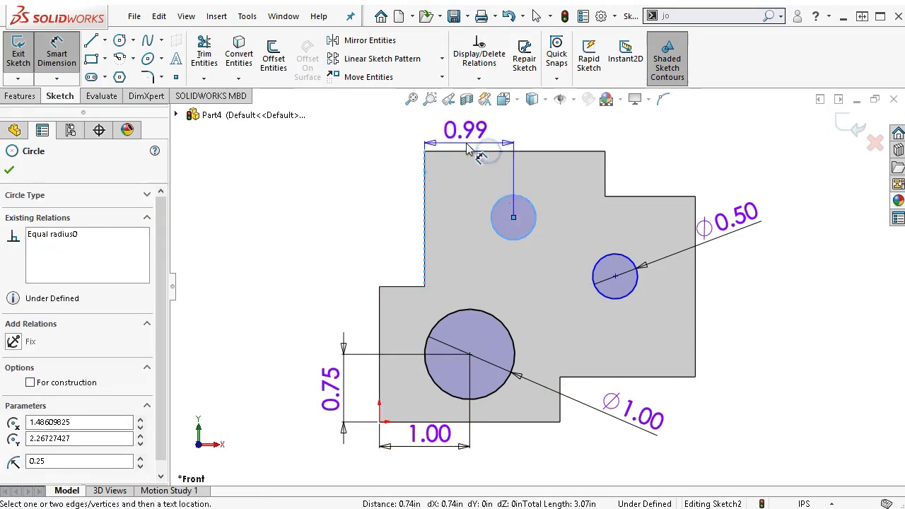
pyautogui.click(466, 141)
pyautogui.write('.75')
pyautogui.click(407, 140)
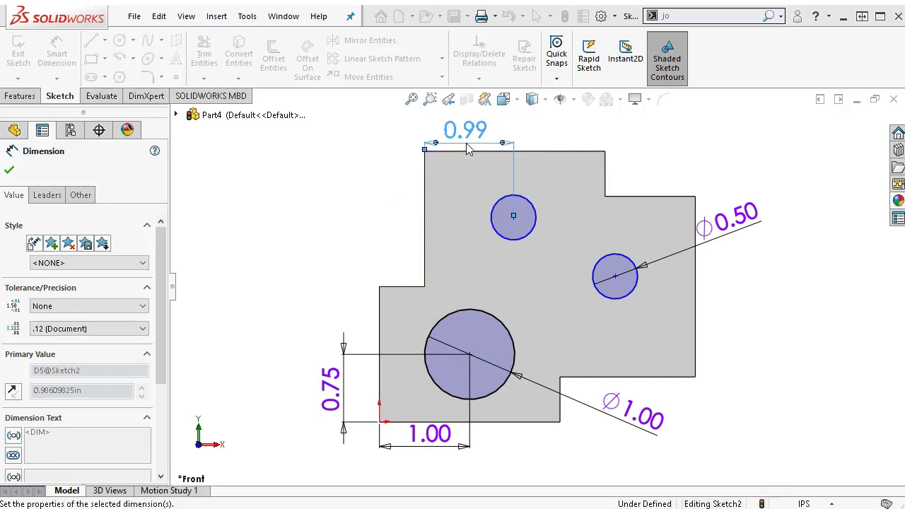
# Dimension the vertical distance from the block's top edge to the upper circle's center to 0.75 in
pyautogui.click(455, 157)
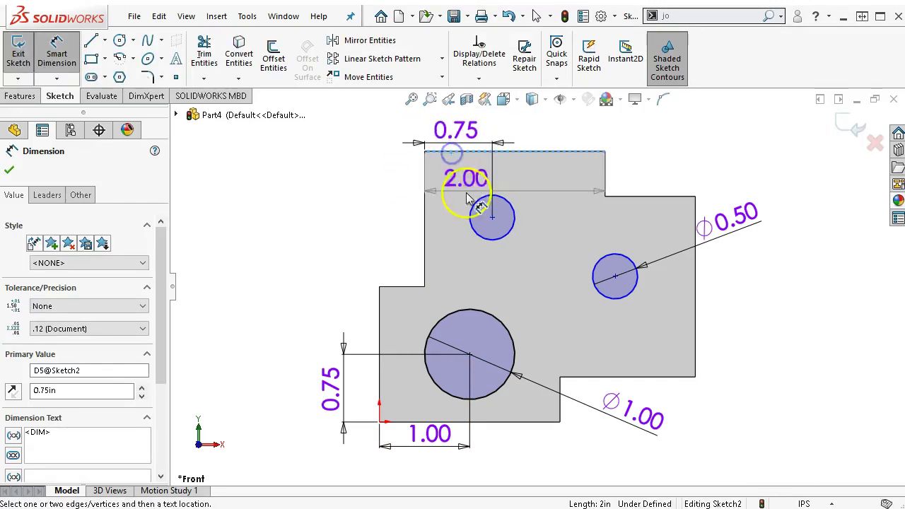
pyautogui.click(473, 202)
pyautogui.click(380, 192)
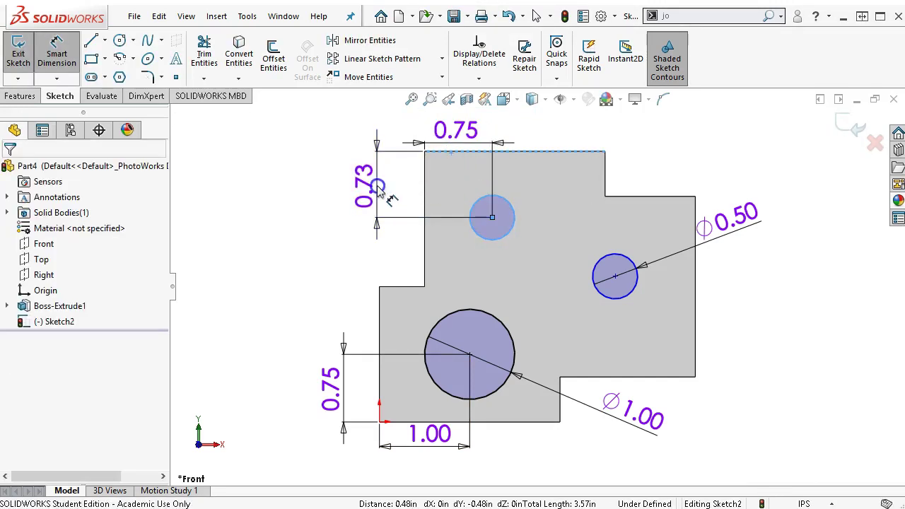
pyautogui.write('.75')
pyautogui.press('Return')
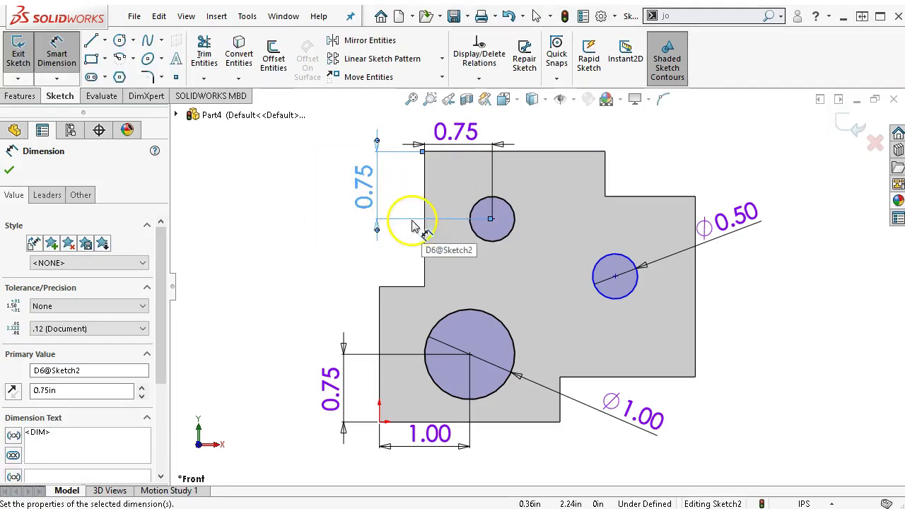
# Dimension the horizontal distance from the upper-left notch's vertical edge to the 0.50 in circle's center to 1.75 in
pyautogui.click(423, 238)
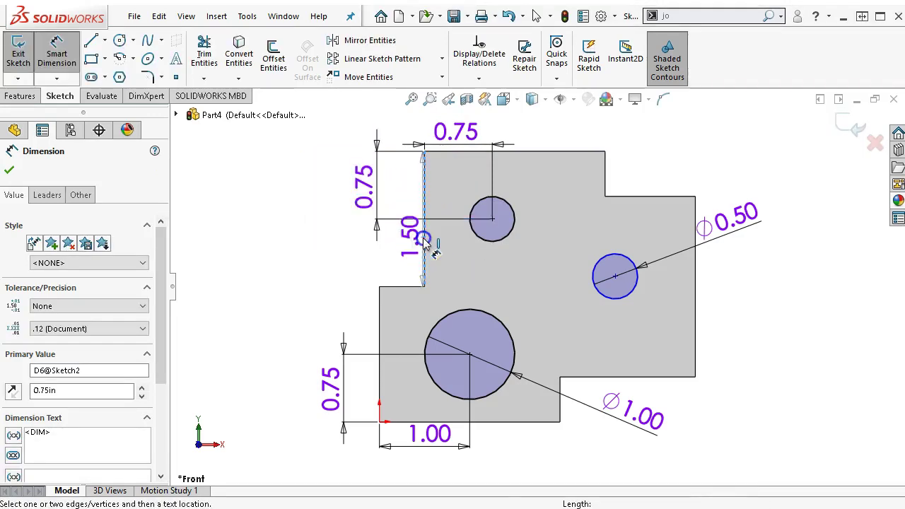
pyautogui.click(609, 272)
pyautogui.scroll(1, 558, 184)
pyautogui.click(523, 140)
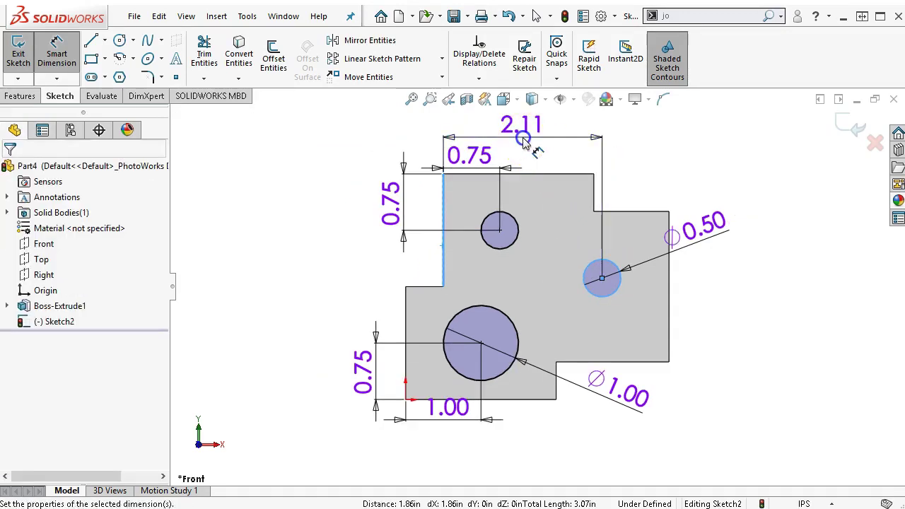
pyautogui.write('1.75')
pyautogui.press('Return')
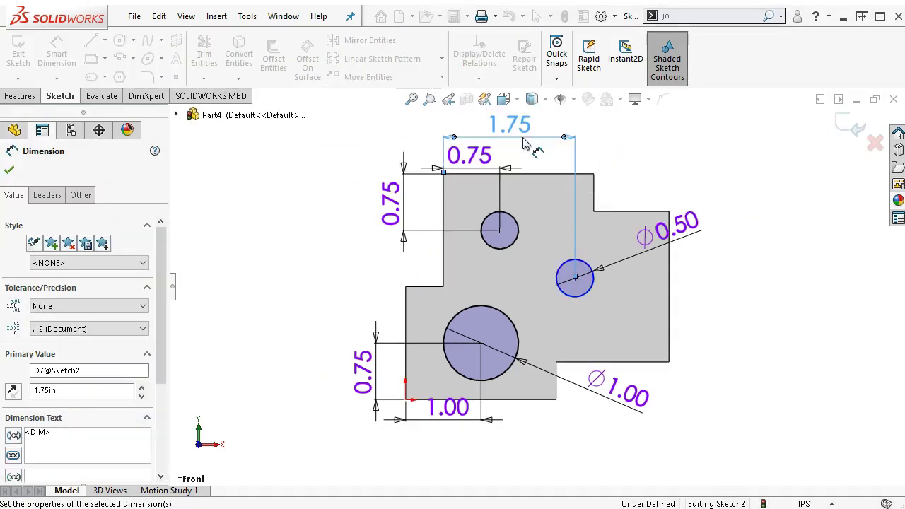
# Dimension the vertical distance from the block's top edge to the 0.50 in circle's center to 1.25 in
pyautogui.click(566, 174)
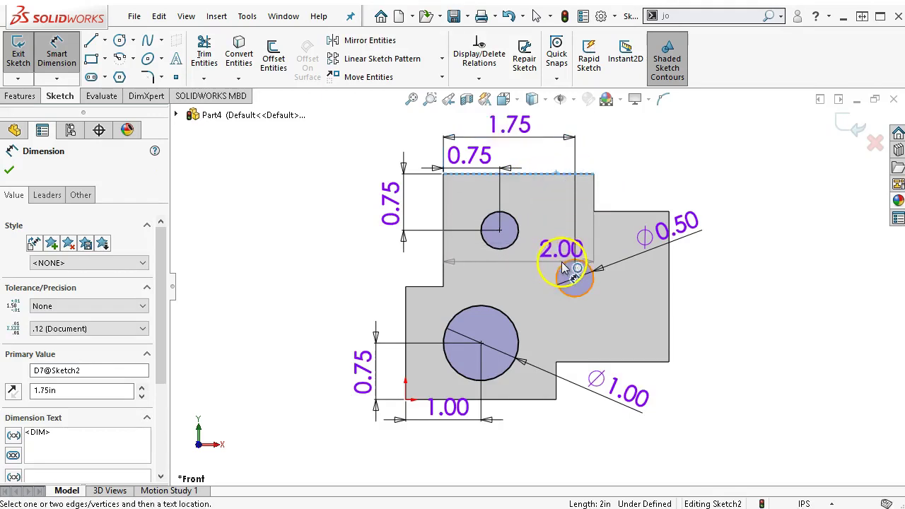
pyautogui.click(562, 263)
pyautogui.click(758, 232)
pyautogui.write('1')
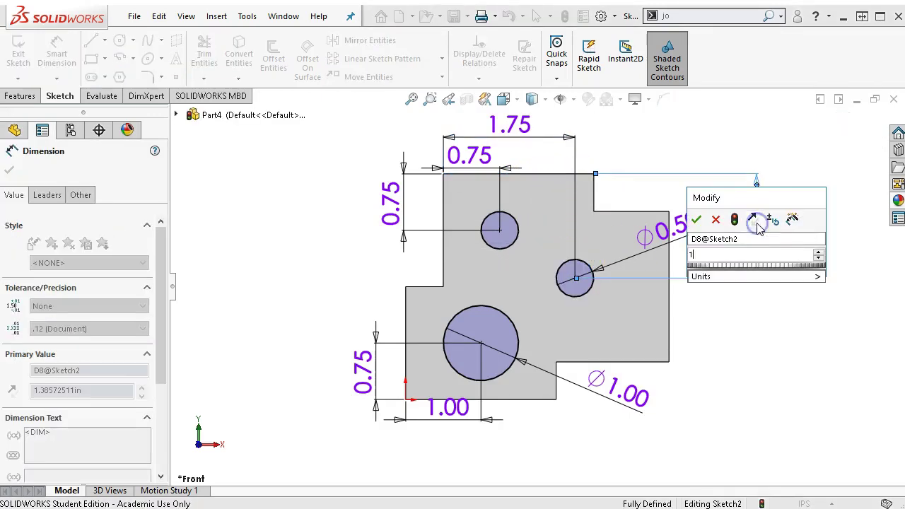
pyautogui.write('.25')
pyautogui.press('Return')
pyautogui.click(741, 278)
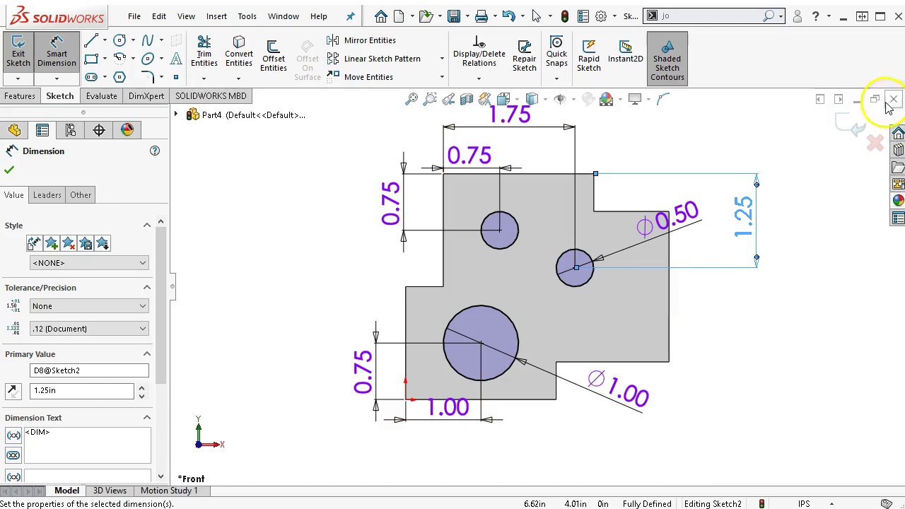
pyautogui.click(10, 95)
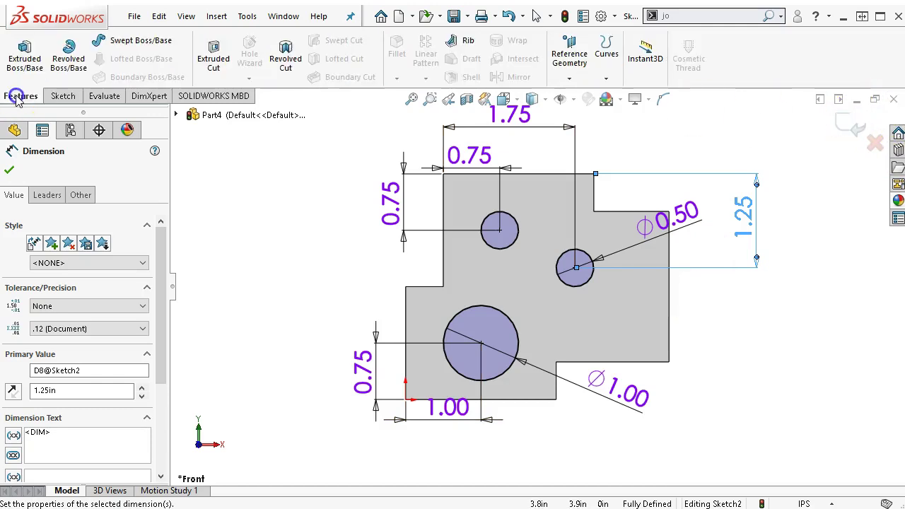
pyautogui.click(24, 60)
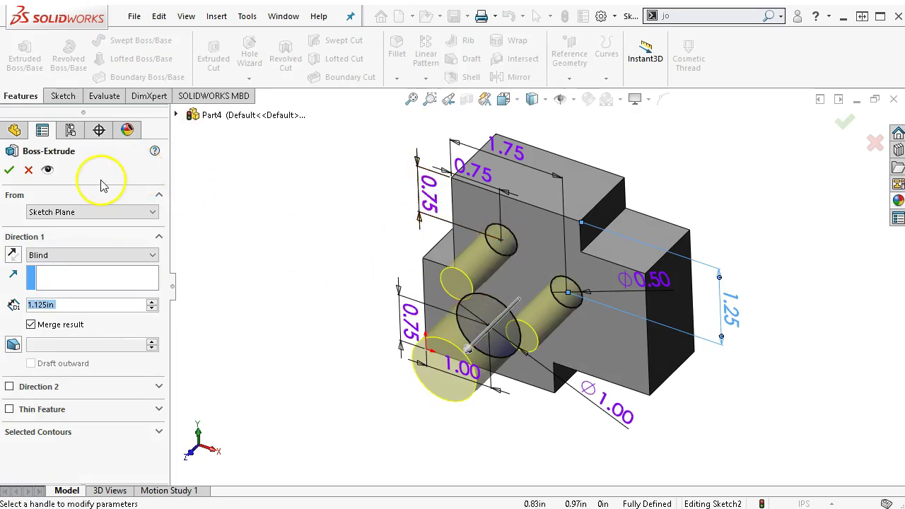
pyautogui.click(29, 171)
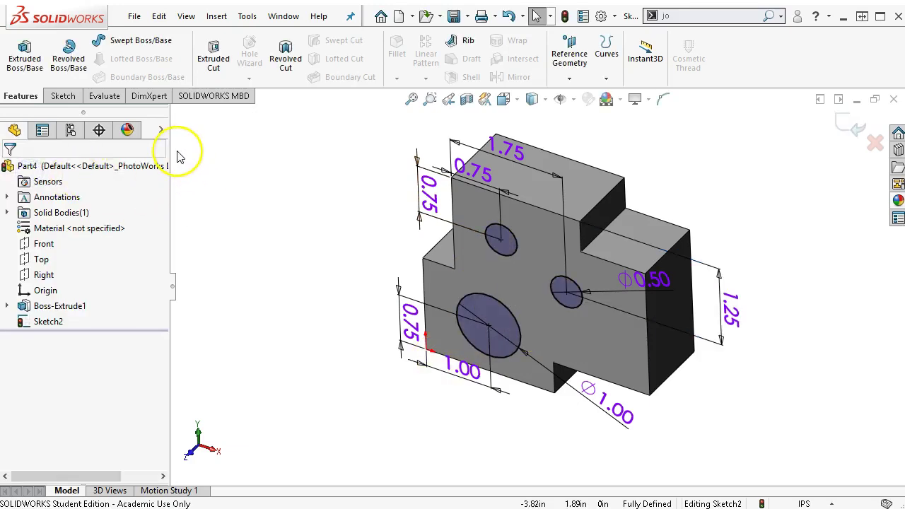
# Cut the three sketched circles through the block with an Extruded Cut using the Through All end condition
pyautogui.click(207, 62)
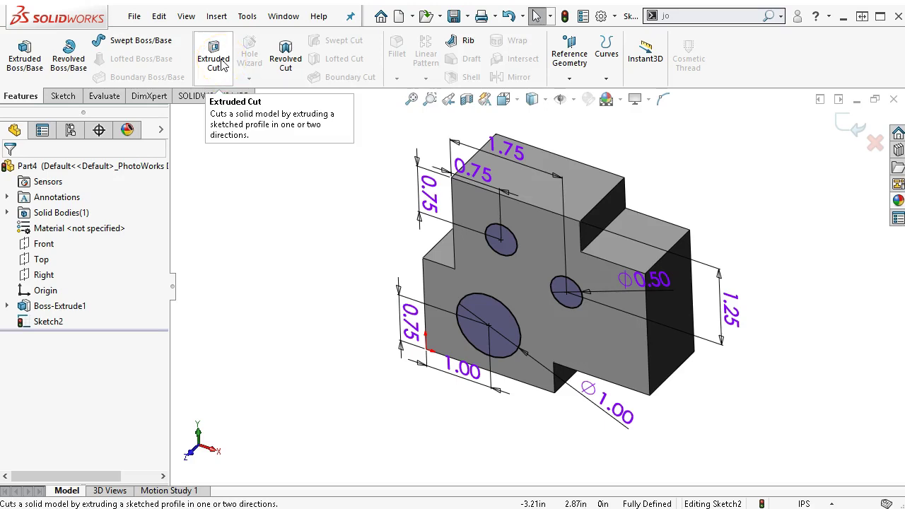
pyautogui.click(223, 63)
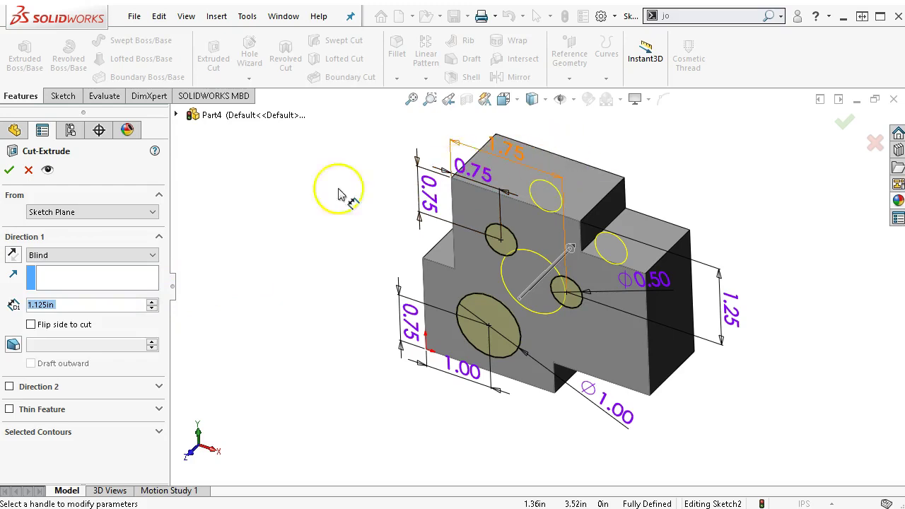
pyautogui.click(121, 256)
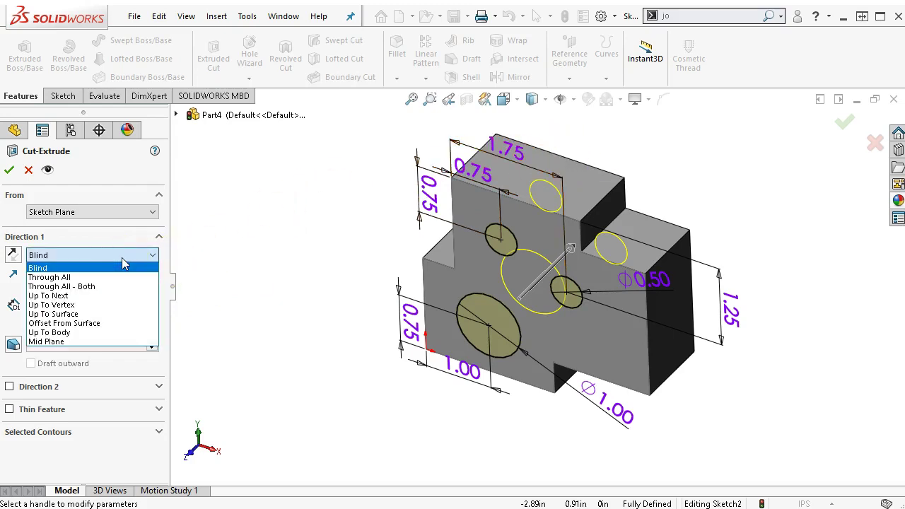
pyautogui.click(121, 257)
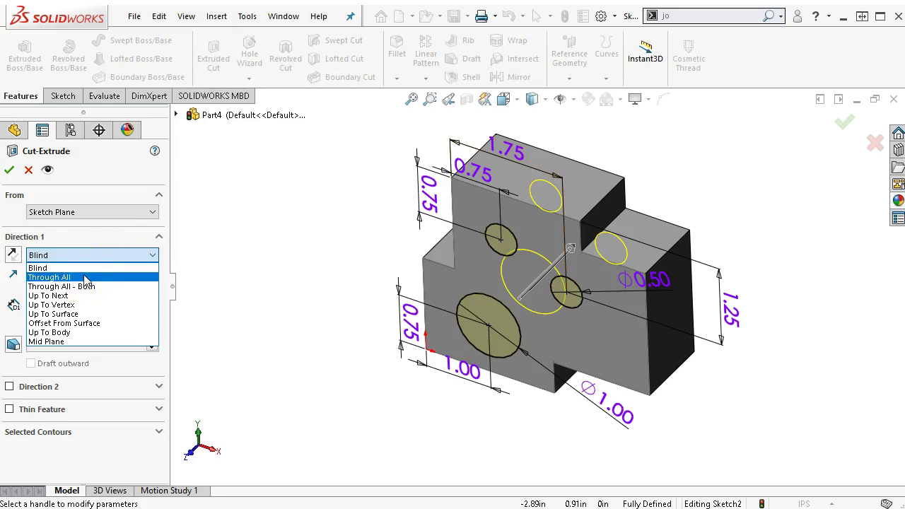
pyautogui.moveTo(86, 280); pyautogui.dragTo(56, 297)
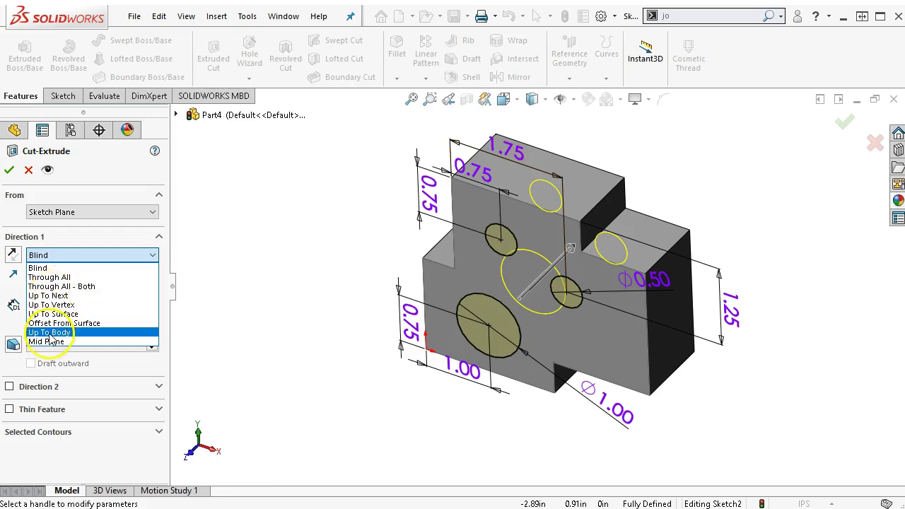
pyautogui.click(56, 287)
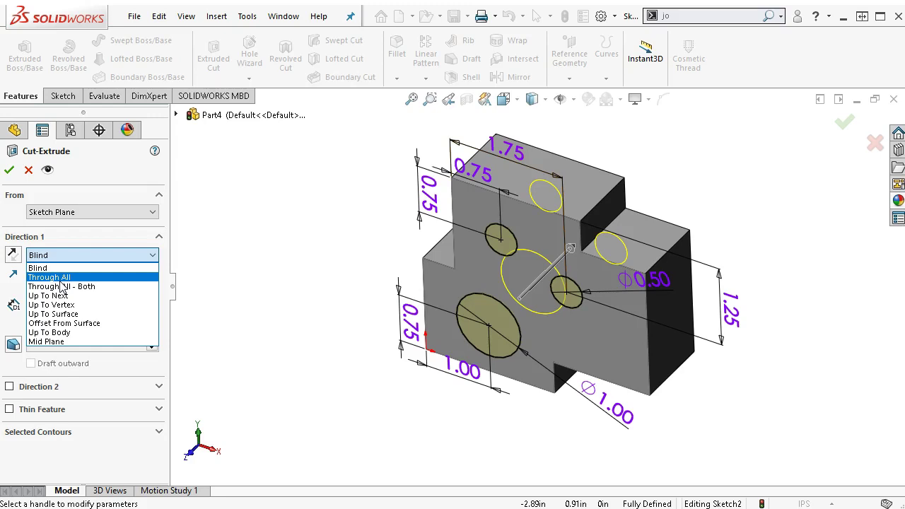
pyautogui.click(61, 281)
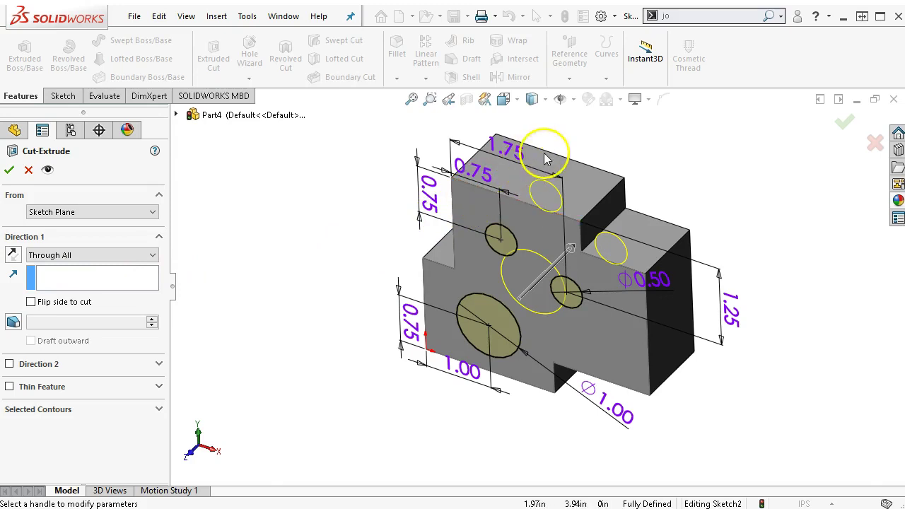
pyautogui.click(496, 269)
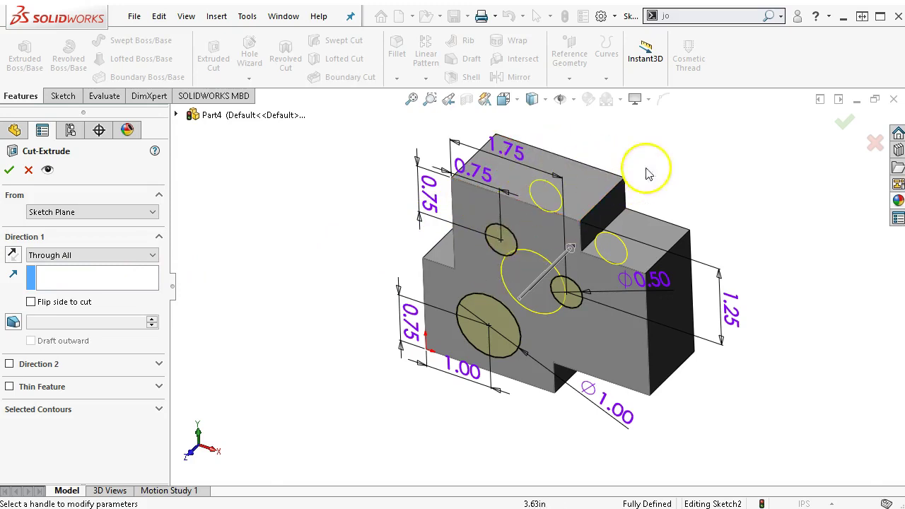
pyautogui.click(846, 124)
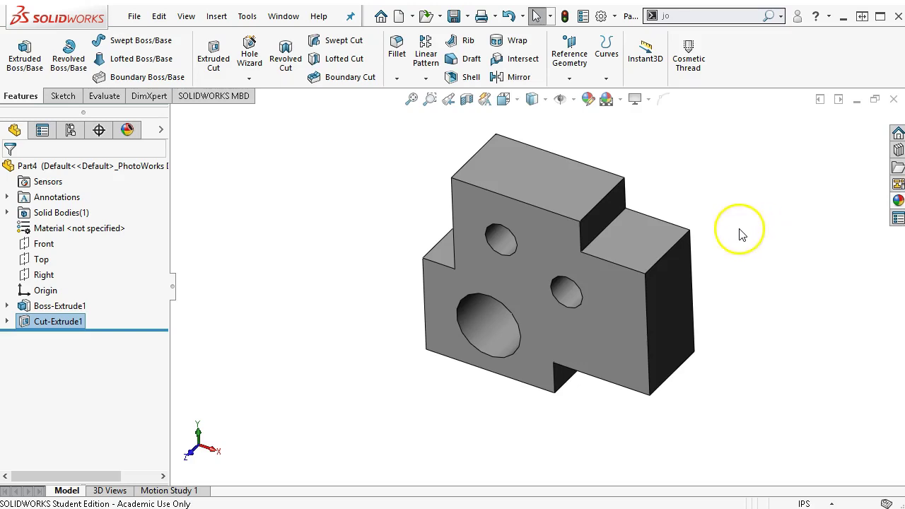
# Save the part as P1-4 jl.SLDPRT in the Ch1-1 folder, adapting the P1-3 file's name
pyautogui.click(455, 17)
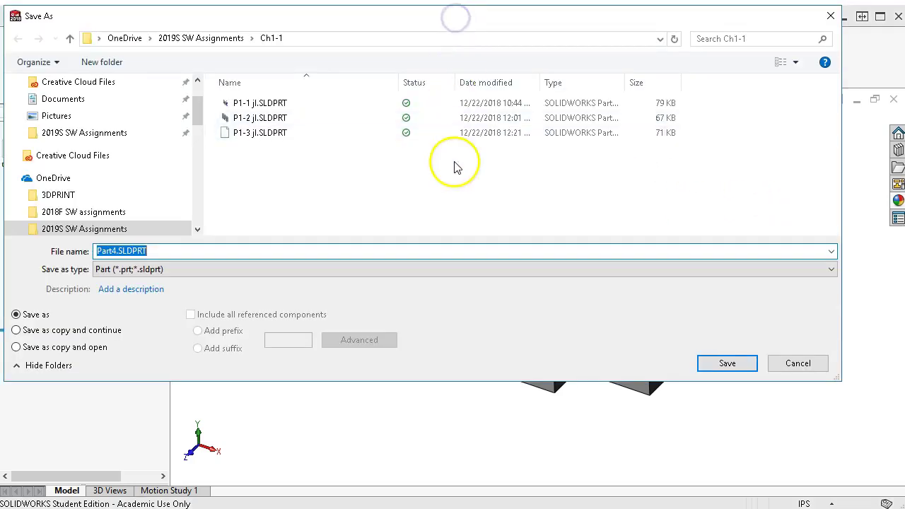
pyautogui.click(248, 134)
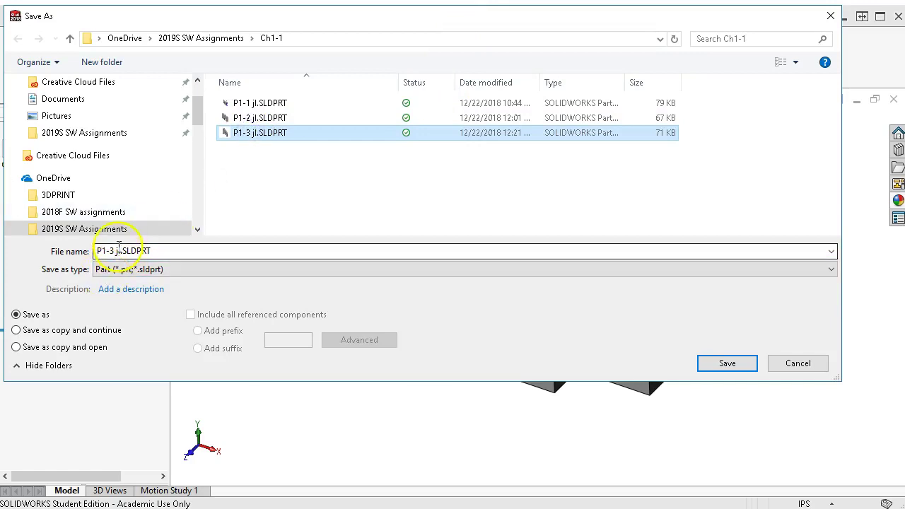
pyautogui.click(118, 252)
pyautogui.click(113, 251)
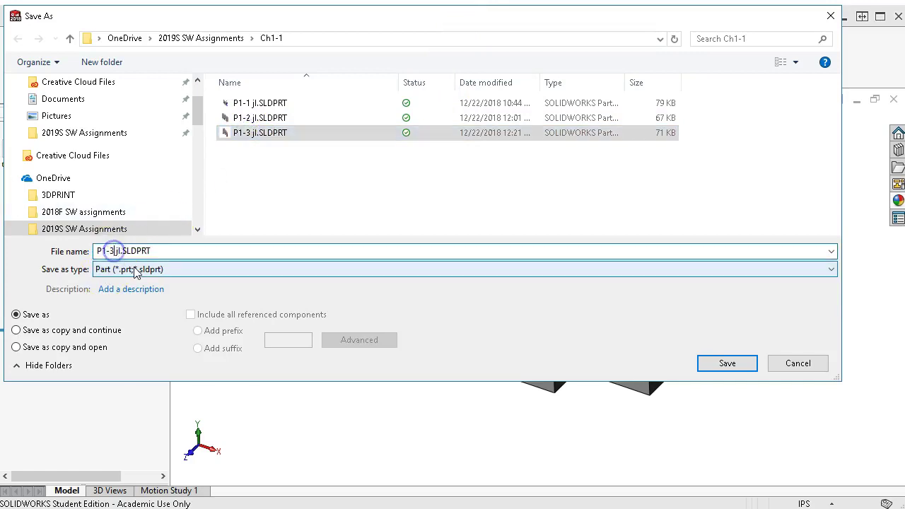
pyautogui.press('BackSpace')
pyautogui.write('4')
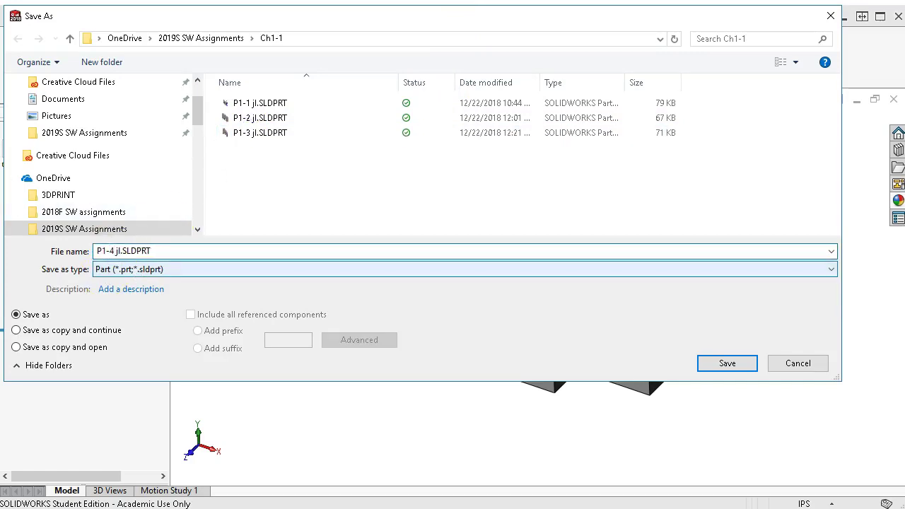
pyautogui.click(740, 366)
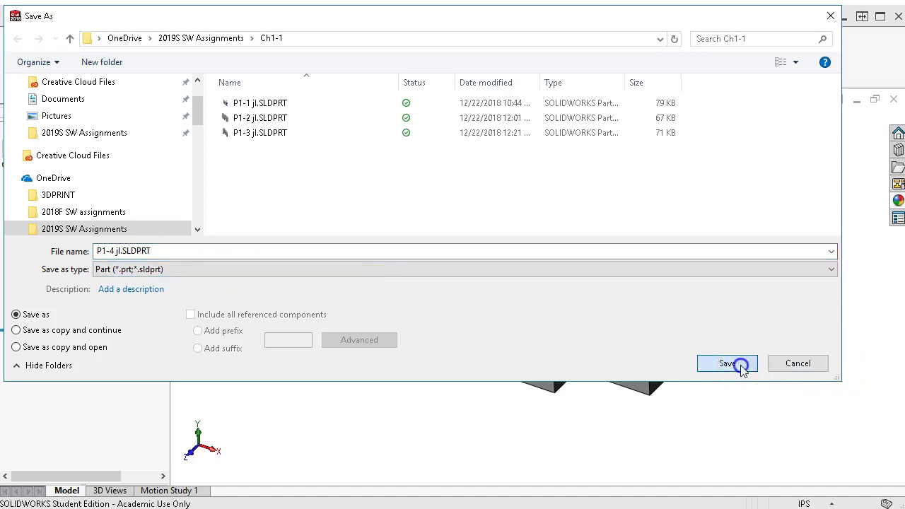